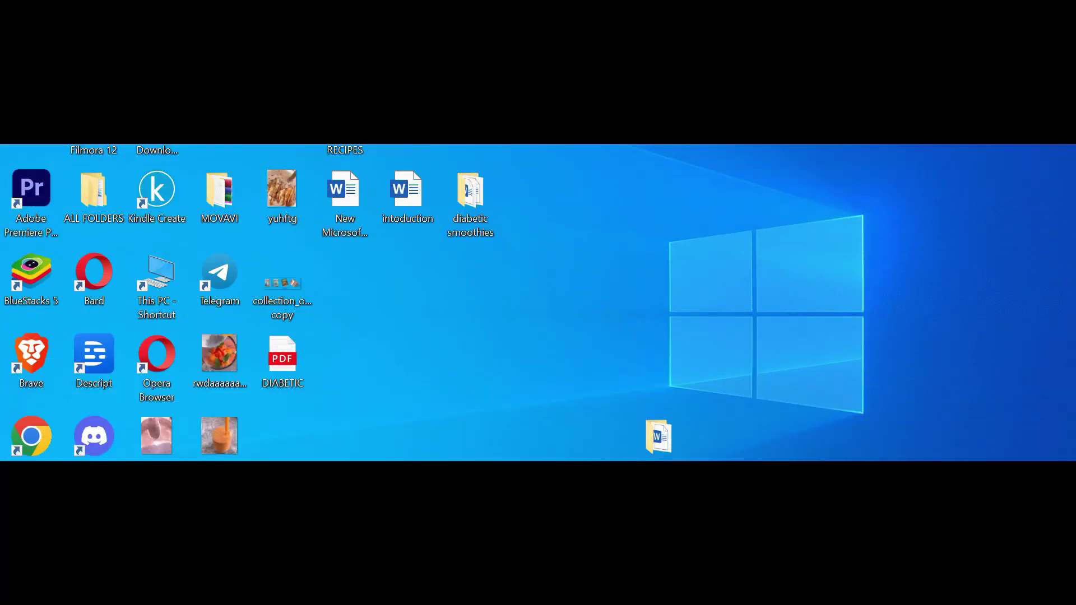
Bring up Cookbook-Template-1 in Word and review its two recipe pages.
{"action": "mouse_move", "coordinate": [599, 599]}
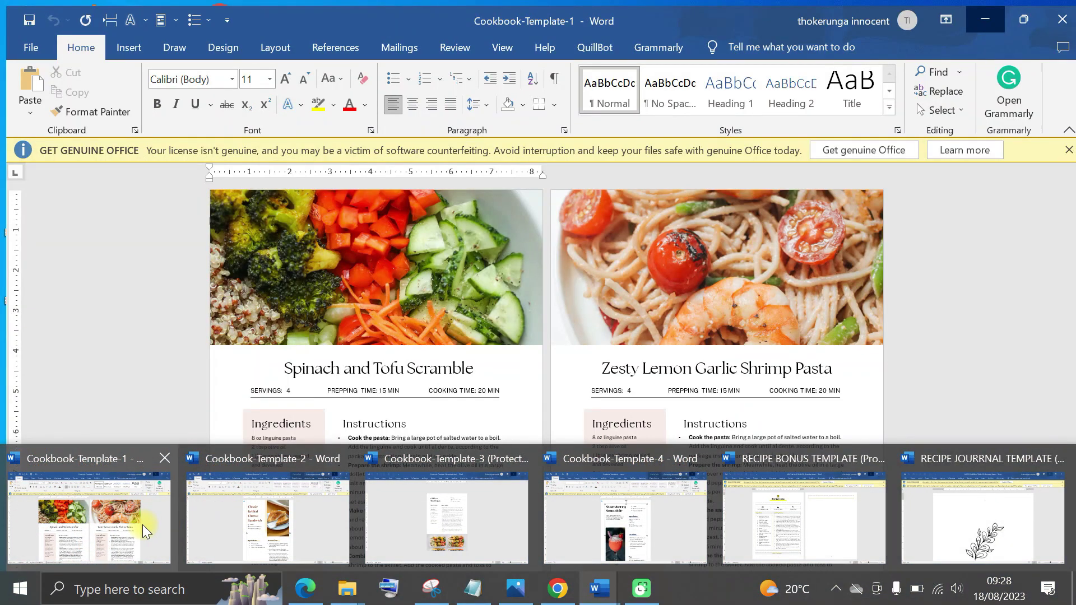
{"action": "left_click", "coordinate": [142, 525]}
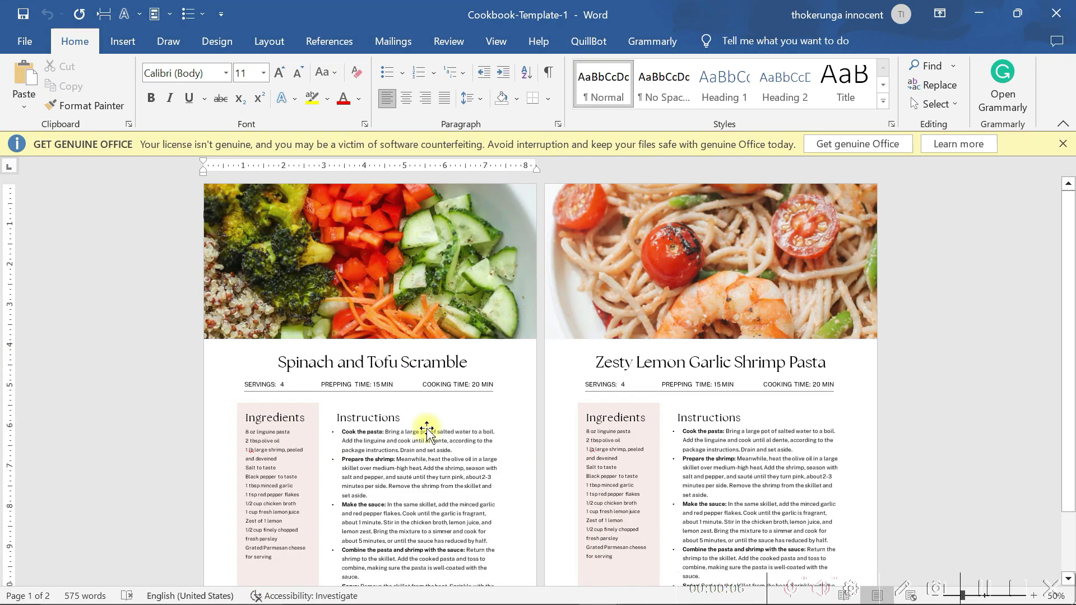
{"action": "scroll", "coordinate": [577, 392], "scroll_direction": "down", "scroll_amount": 2}
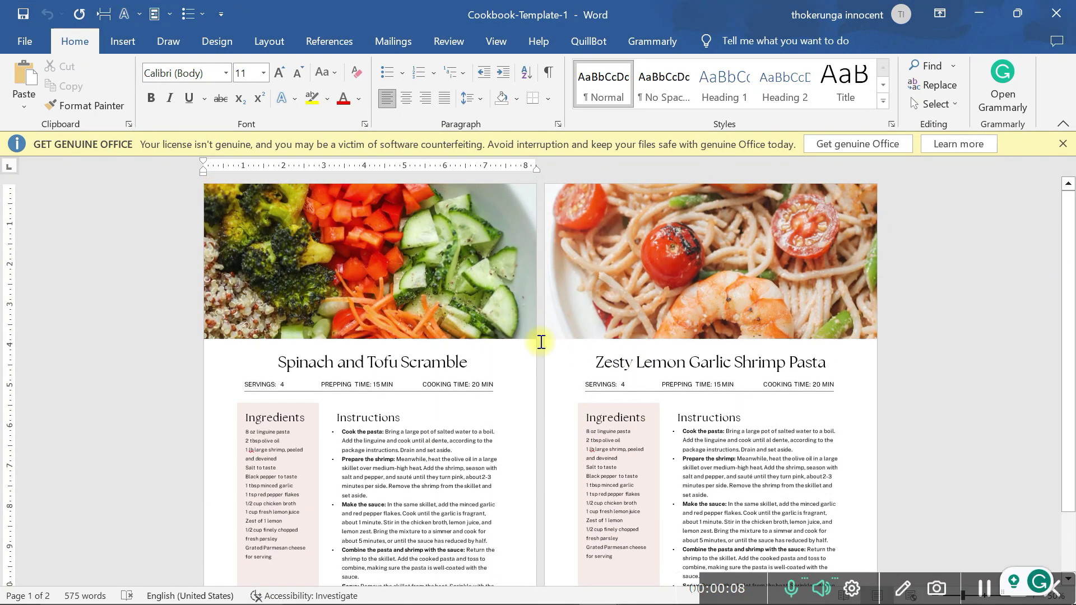
Review the grilled cheese recipe page in Cookbook-Template-2 and switch to the Cookbook-Template-3 document.
{"action": "mouse_move", "coordinate": [550, 600]}
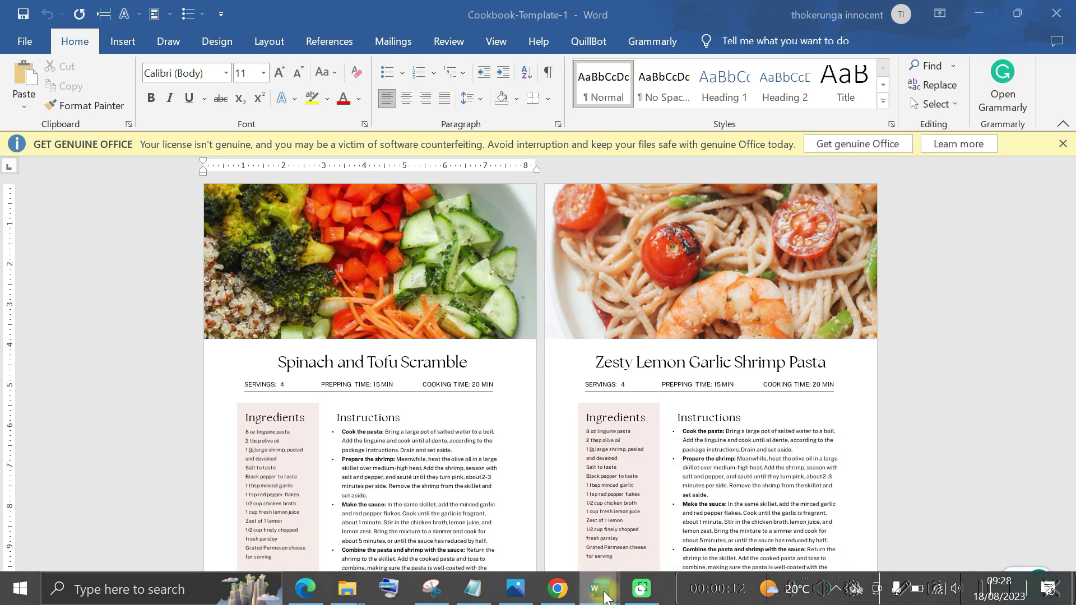
{"action": "mouse_move", "coordinate": [605, 595]}
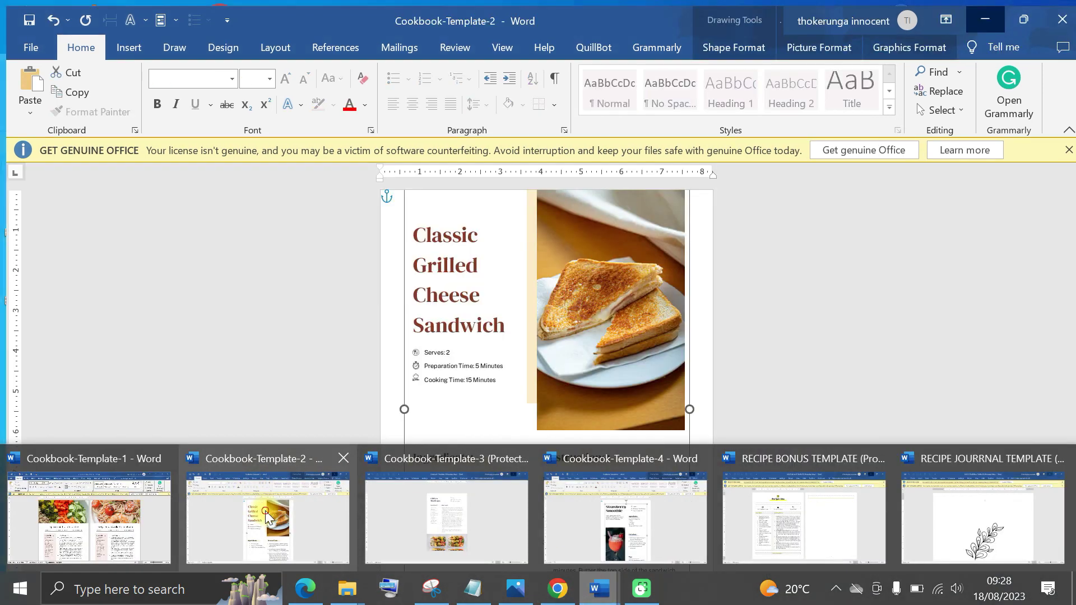
{"action": "left_click", "coordinate": [265, 510]}
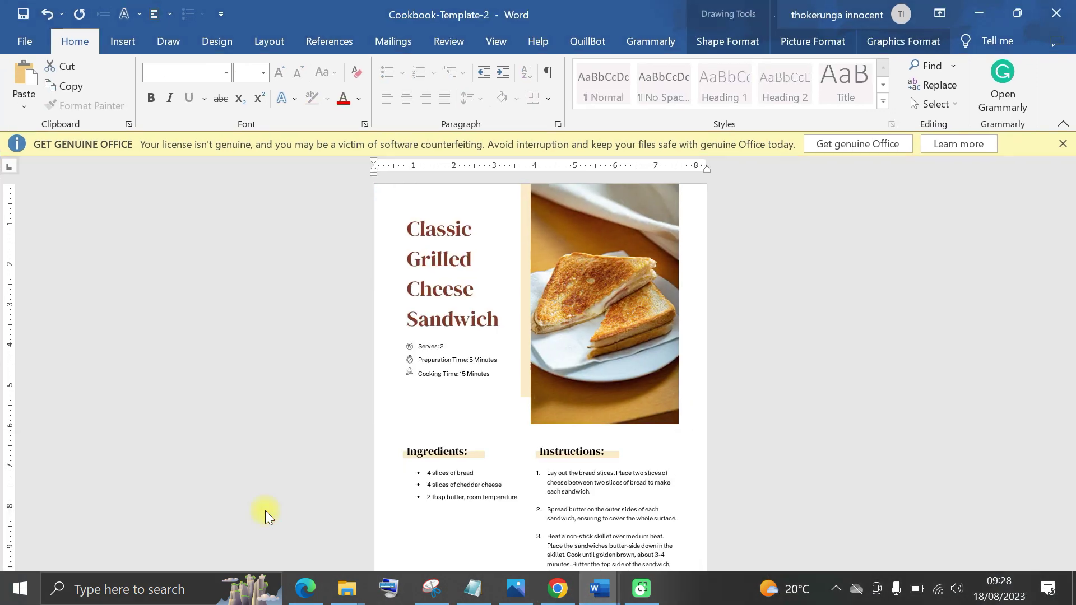
{"action": "scroll", "coordinate": [627, 479], "scroll_direction": "down", "scroll_amount": 2}
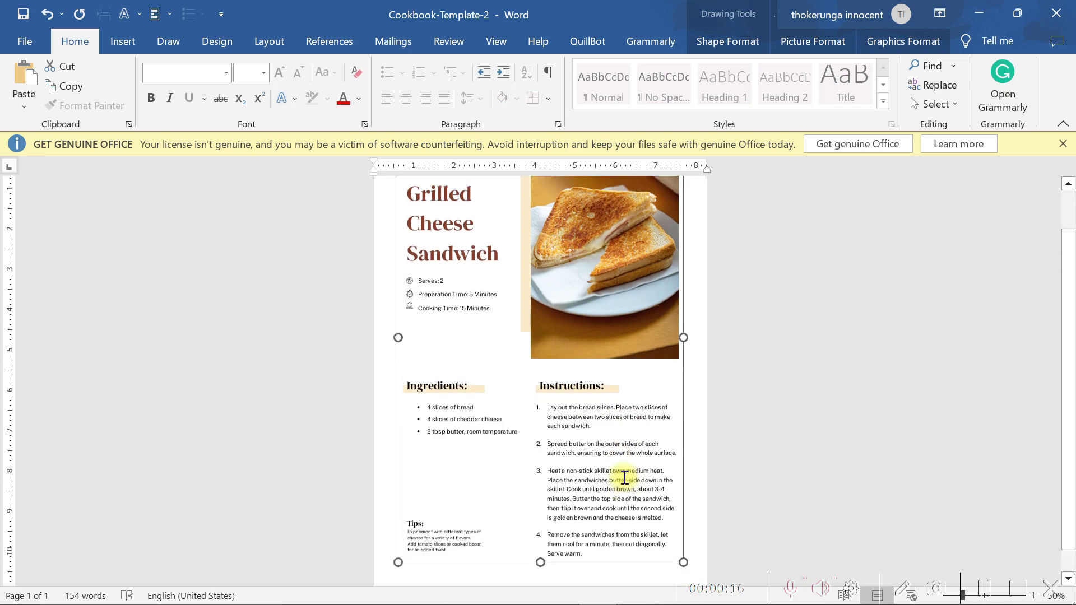
{"action": "scroll", "coordinate": [625, 478], "scroll_direction": "up", "scroll_amount": 2}
{"action": "mouse_move", "coordinate": [606, 599]}
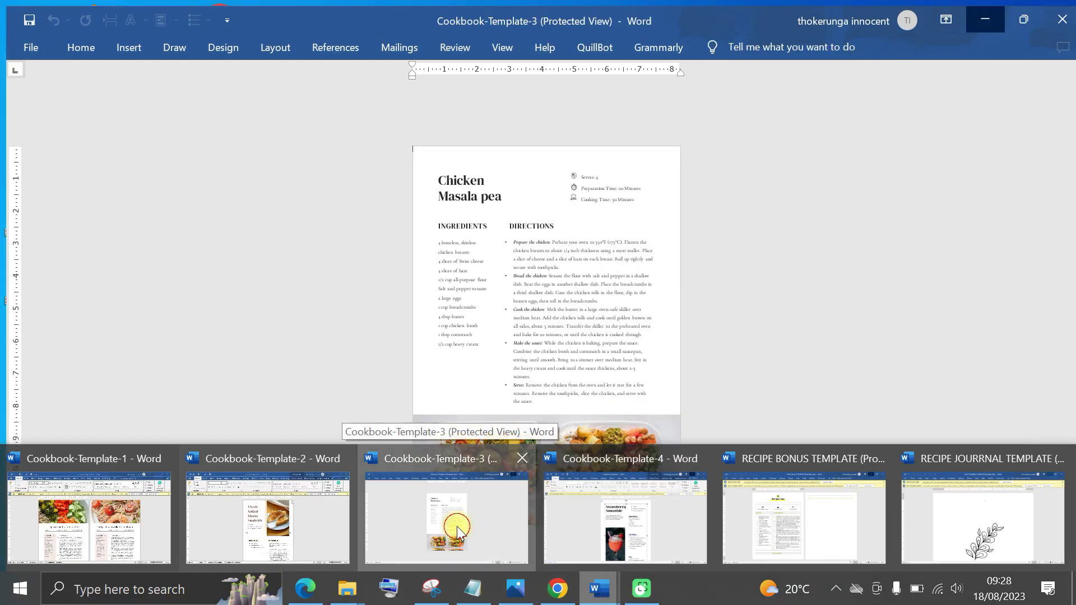
{"action": "left_click", "coordinate": [456, 526]}
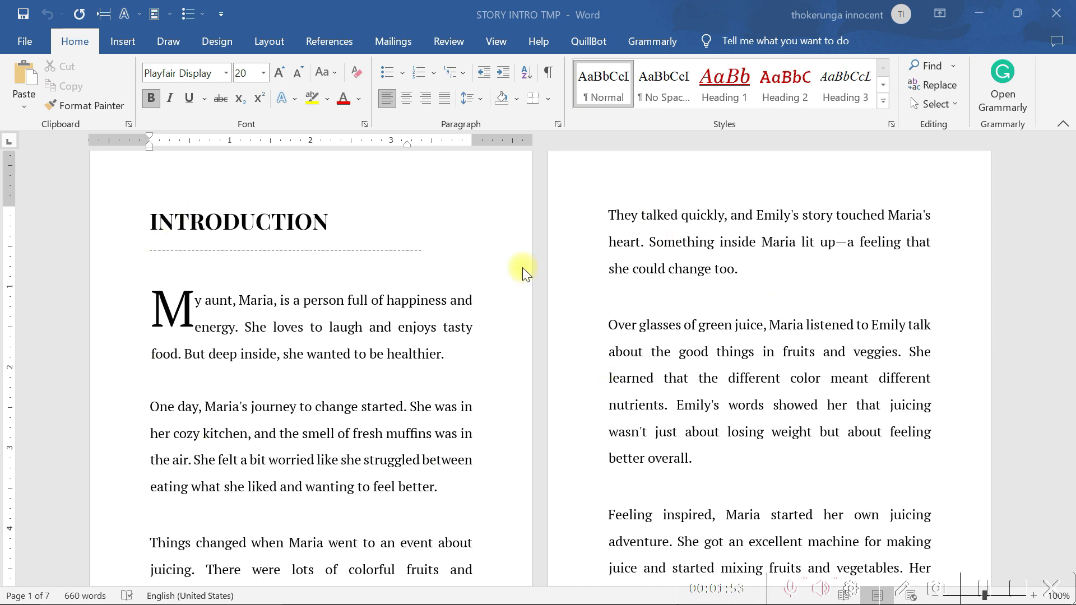
Look through the STORY INTRO TMP document from the introduction to the breakfast recipes and return to its first page.
{"action": "scroll", "coordinate": [396, 299], "scroll_direction": "down", "scroll_amount": 3}
{"action": "scroll", "coordinate": [396, 299], "scroll_direction": "up", "scroll_amount": 3}
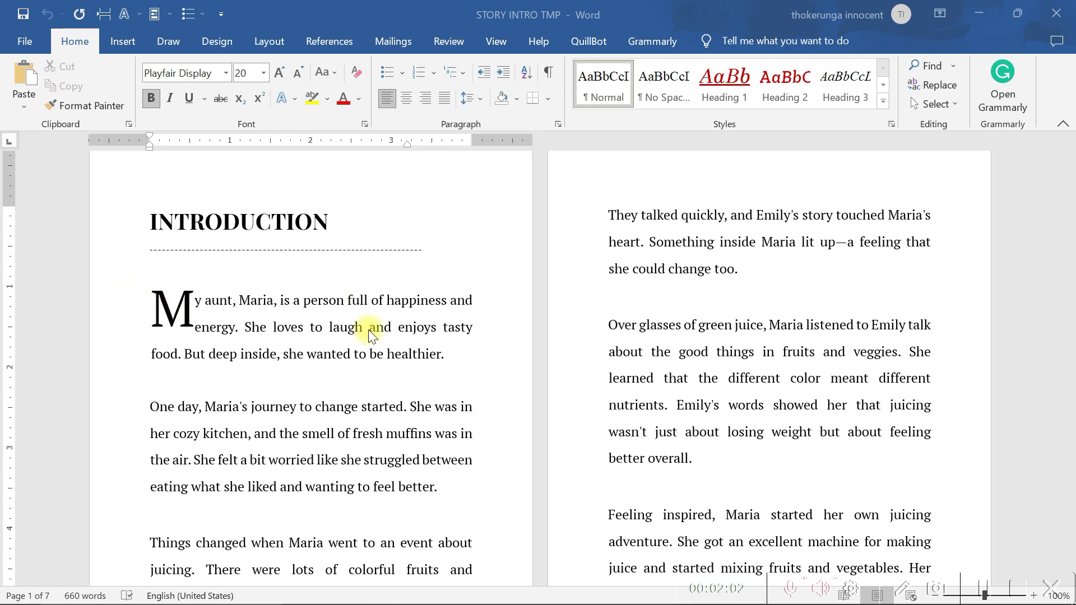
{"action": "scroll", "coordinate": [369, 329], "scroll_direction": "down", "scroll_amount": 15}
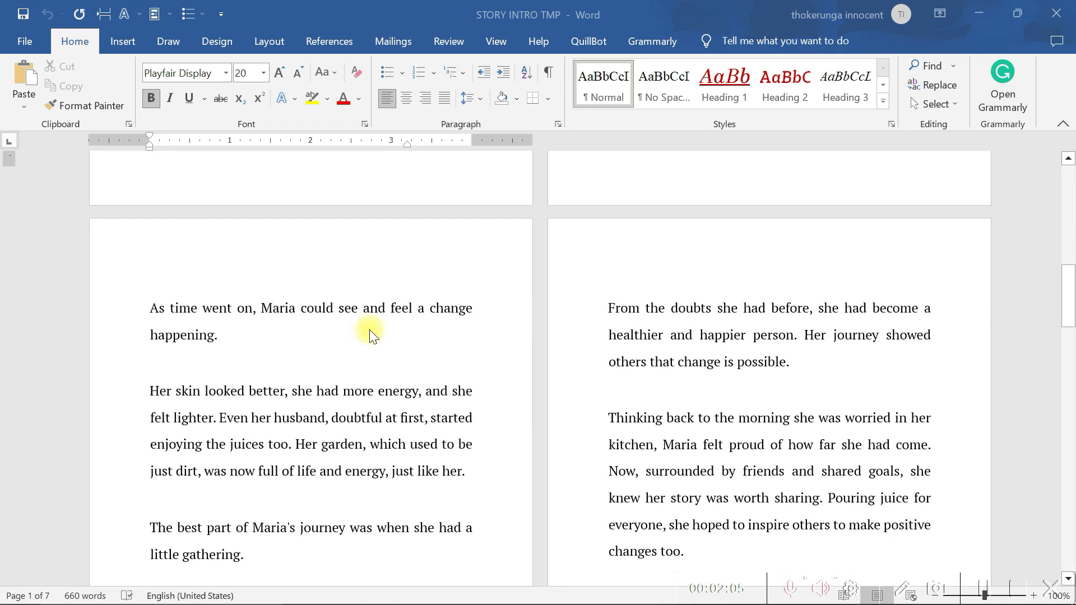
{"action": "scroll", "coordinate": [368, 330], "scroll_direction": "down", "scroll_amount": 12}
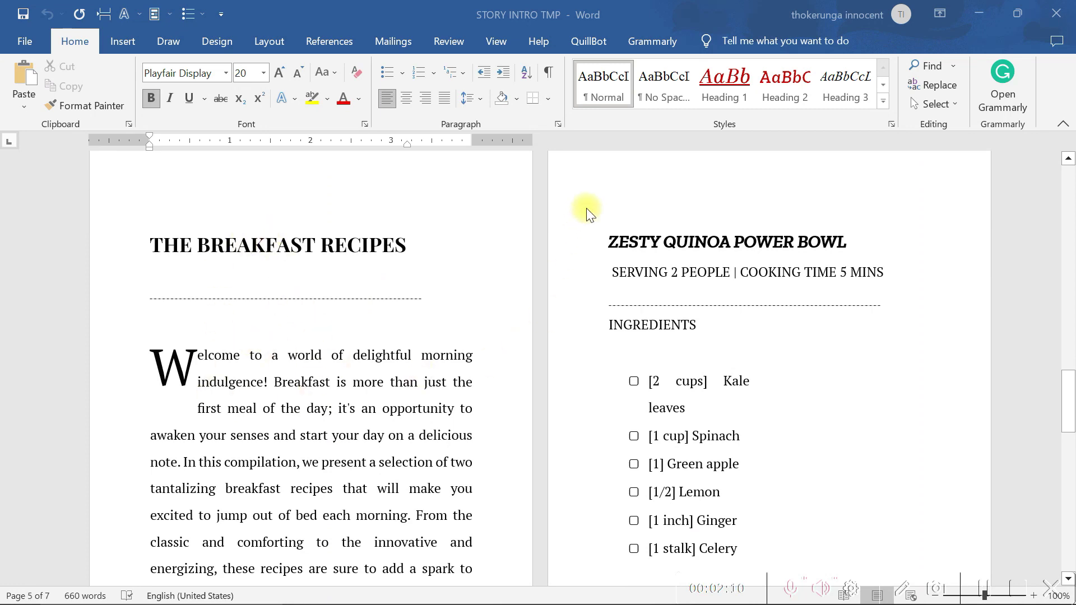
{"action": "scroll", "coordinate": [523, 508], "scroll_direction": "up", "scroll_amount": 15}
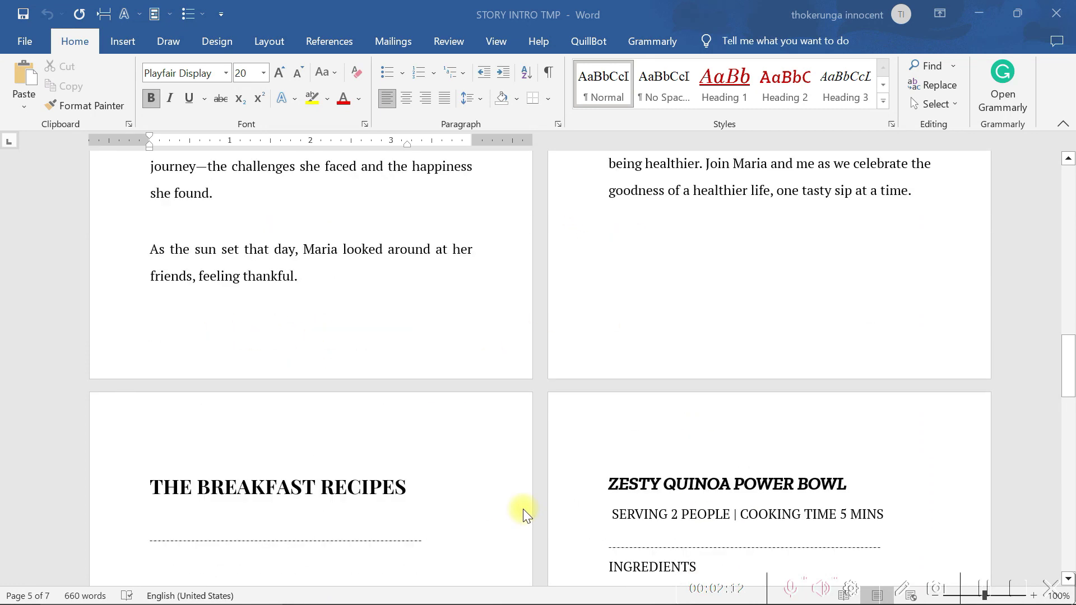
{"action": "scroll", "coordinate": [523, 509], "scroll_direction": "up", "scroll_amount": 20}
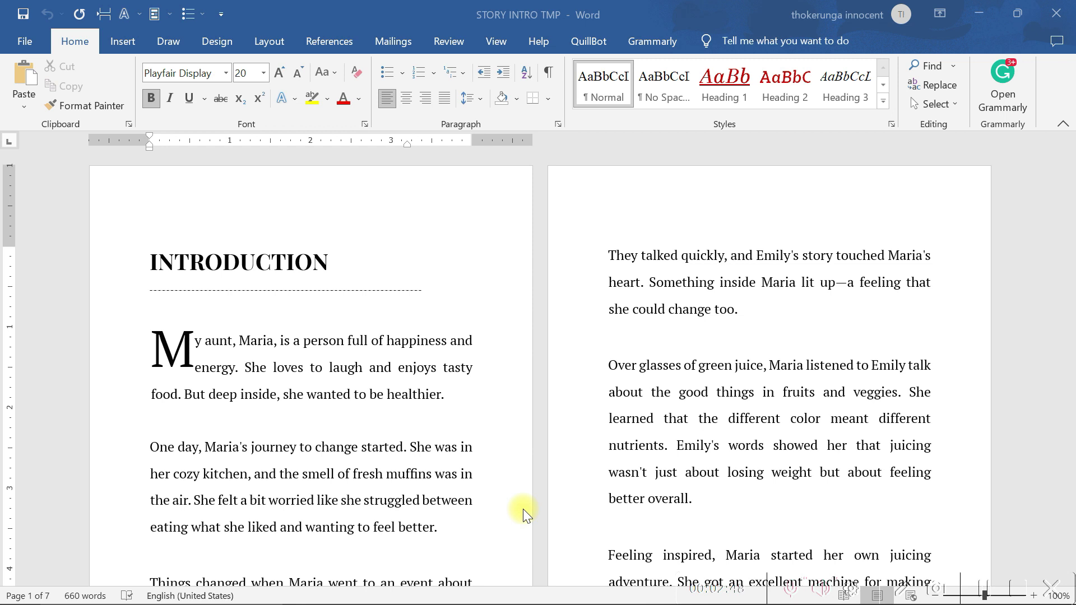
Go to the desktop and open the YT TUTORIAL Word document from the YT TUTORIAL folder.
{"action": "key", "text": "super+d"}
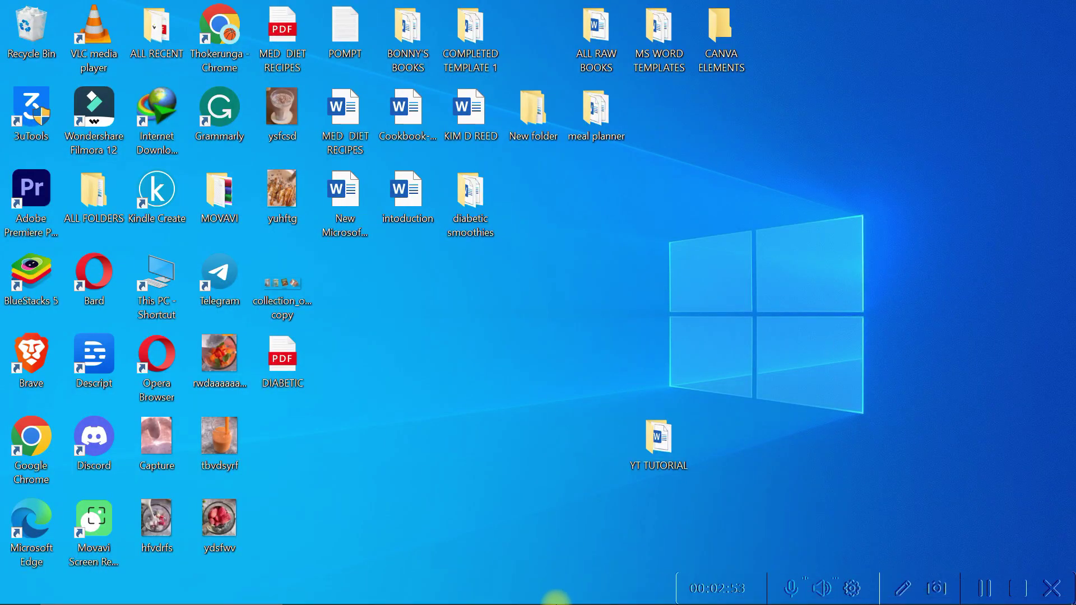
{"action": "left_click", "coordinate": [558, 596]}
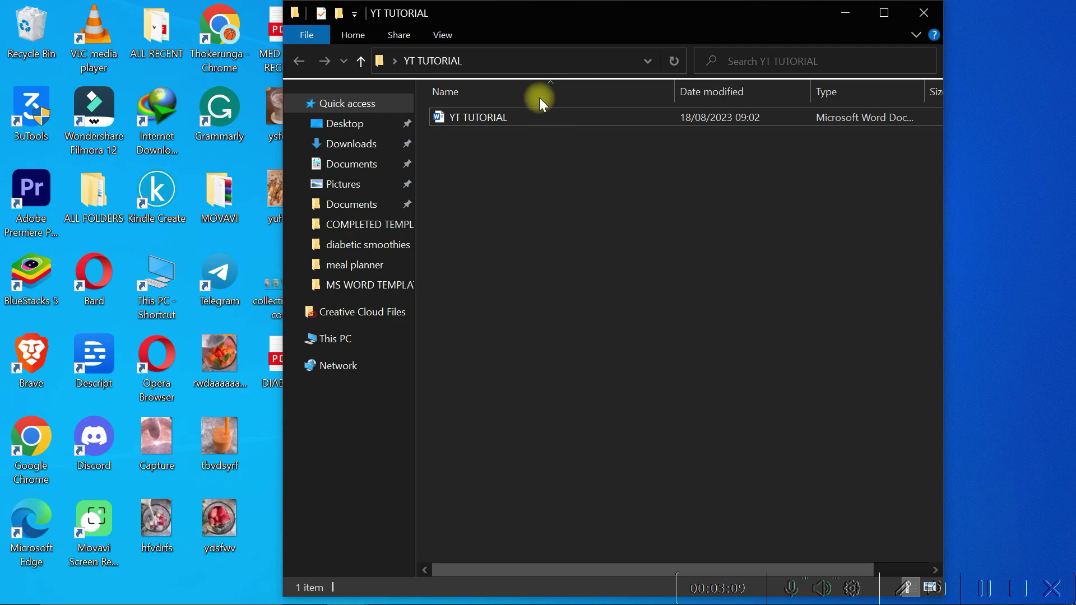
{"action": "left_click", "coordinate": [525, 118]}
{"action": "double_click", "coordinate": [525, 118]}
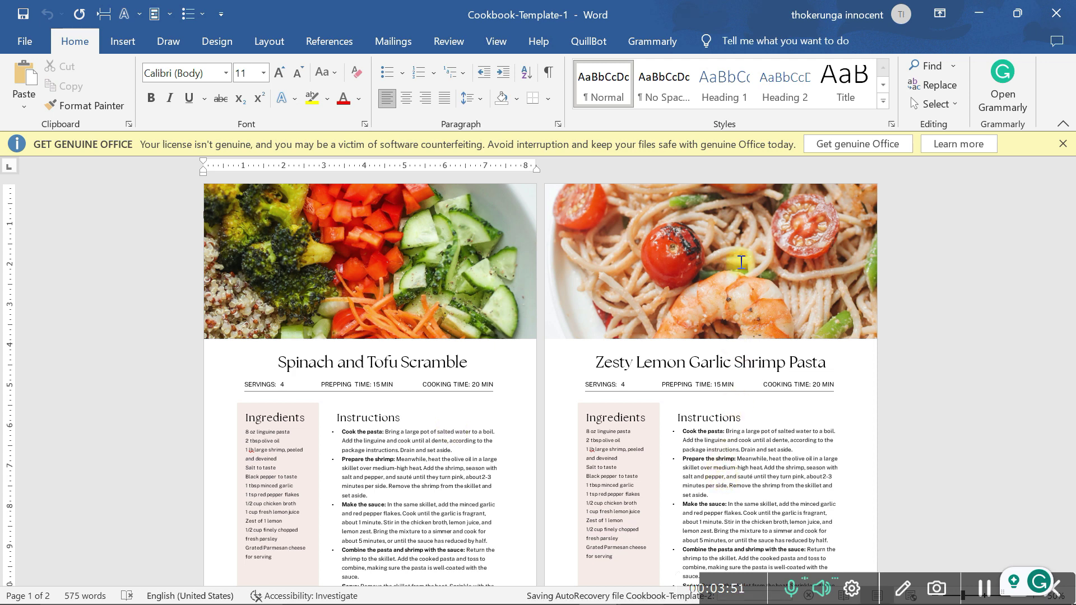
Dismiss the genuine Office notice in Cookbook-Template-1 and bring the full Instructions sections into view.
{"action": "left_click", "coordinate": [741, 442]}
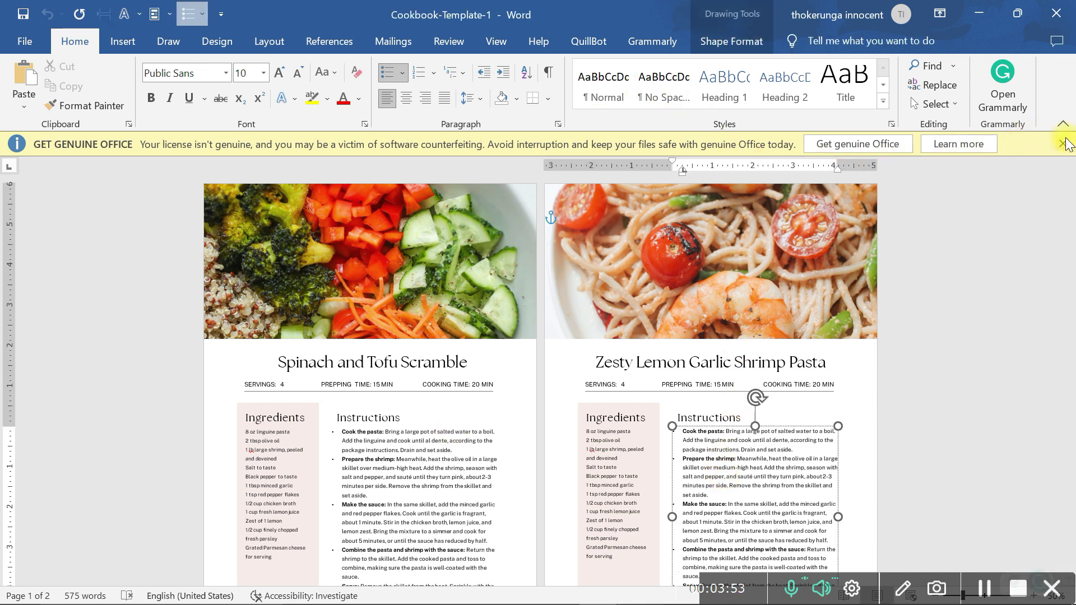
{"action": "left_click", "coordinate": [1062, 144]}
{"action": "scroll", "coordinate": [609, 408], "scroll_direction": "down", "scroll_amount": 2}
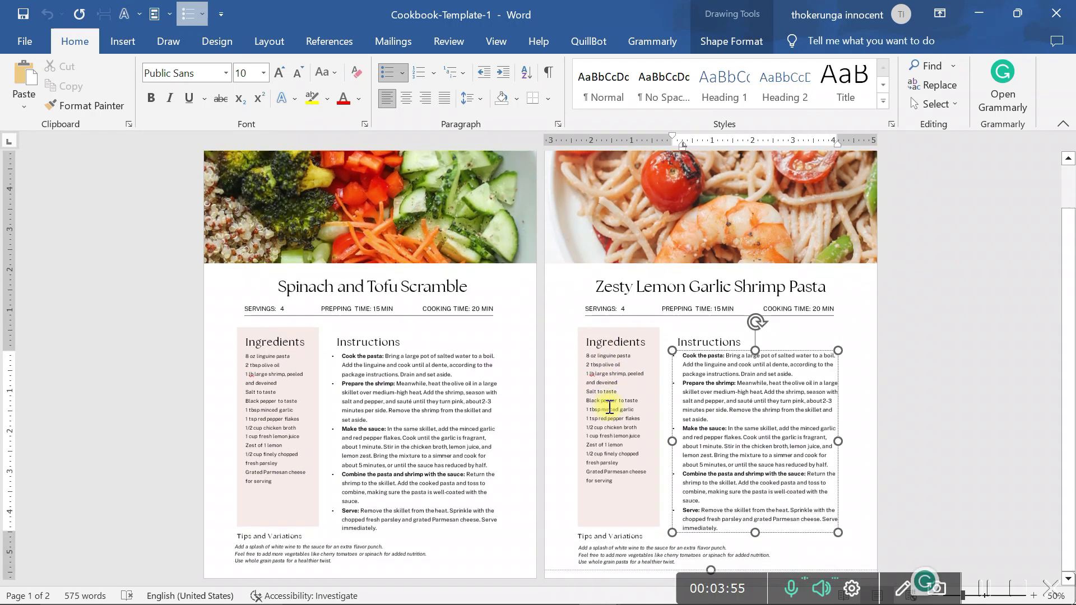
Select the word "until" in the Spinach and Tofu Scramble instructions and browse the installed fonts without changing the font.
{"action": "left_click", "coordinate": [421, 396]}
{"action": "double_click", "coordinate": [420, 399]}
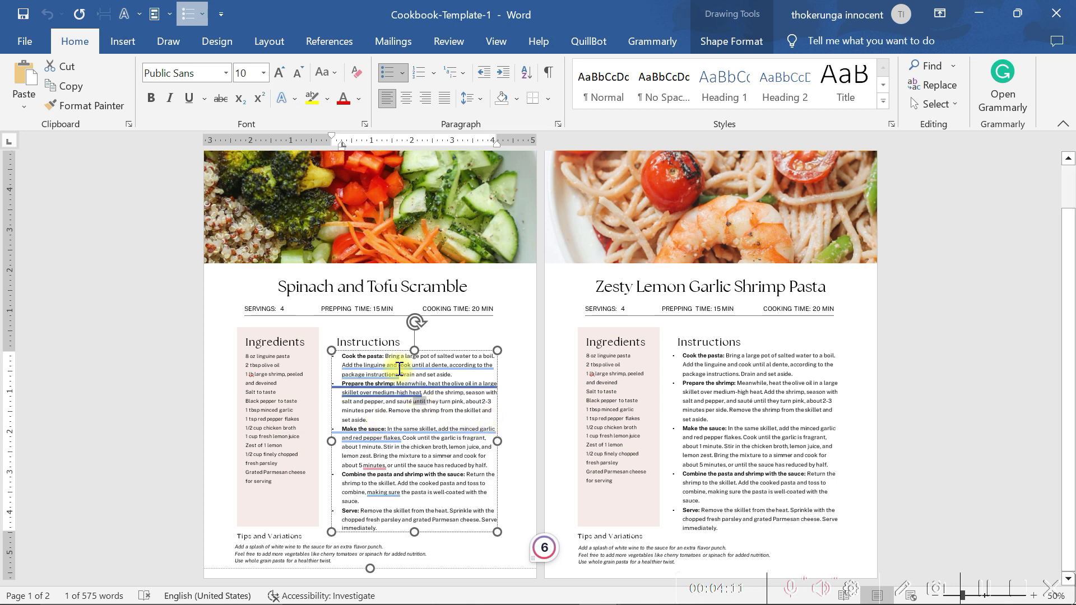
{"action": "left_click", "coordinate": [228, 74]}
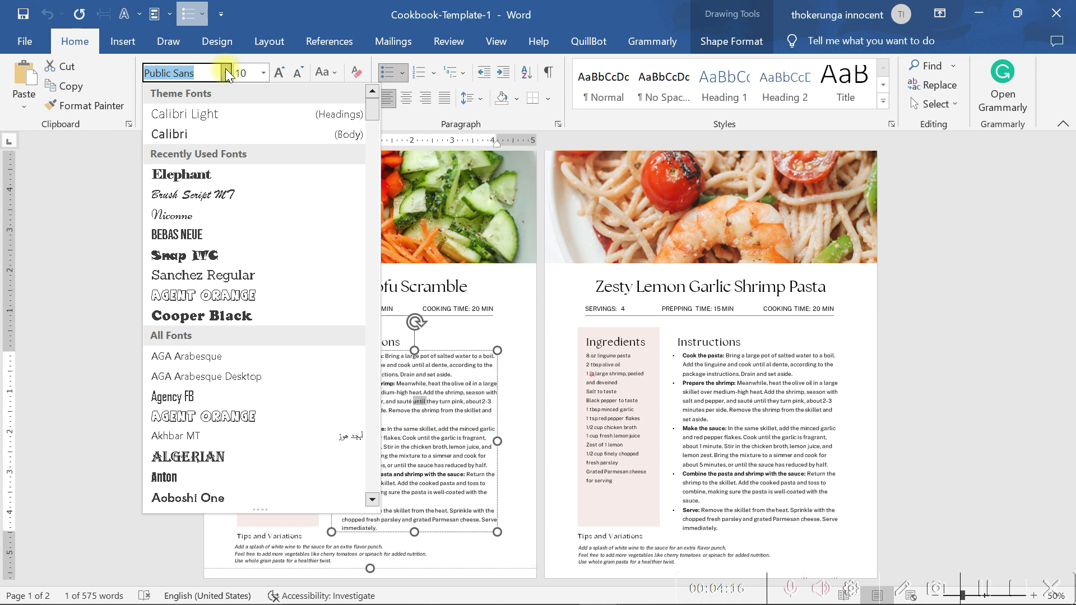
{"action": "scroll", "coordinate": [219, 116], "scroll_direction": "down", "scroll_amount": 15}
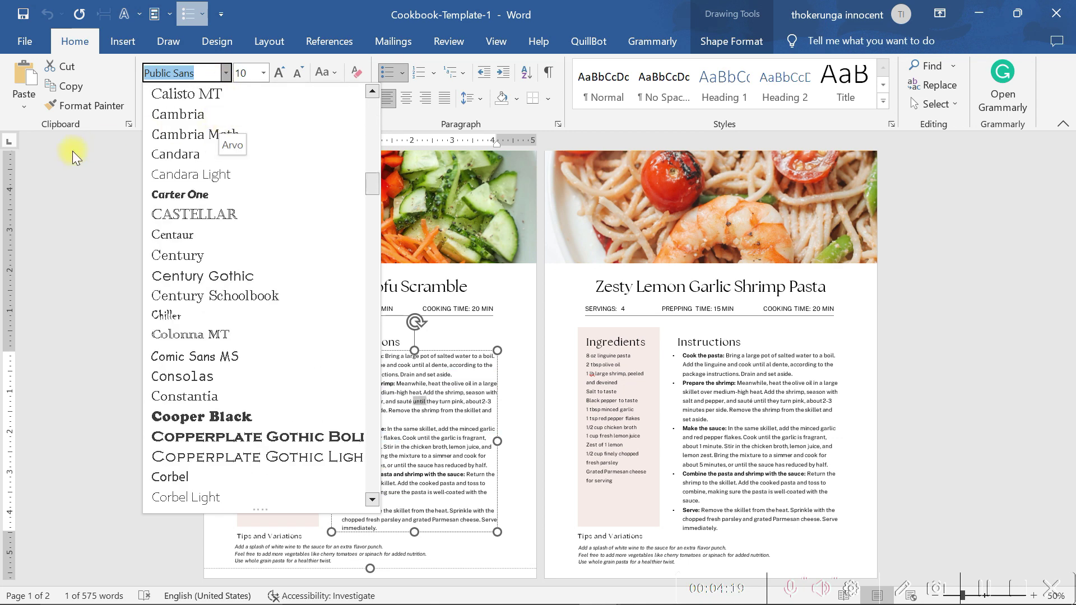
{"action": "scroll", "coordinate": [213, 196], "scroll_direction": "down", "scroll_amount": 5}
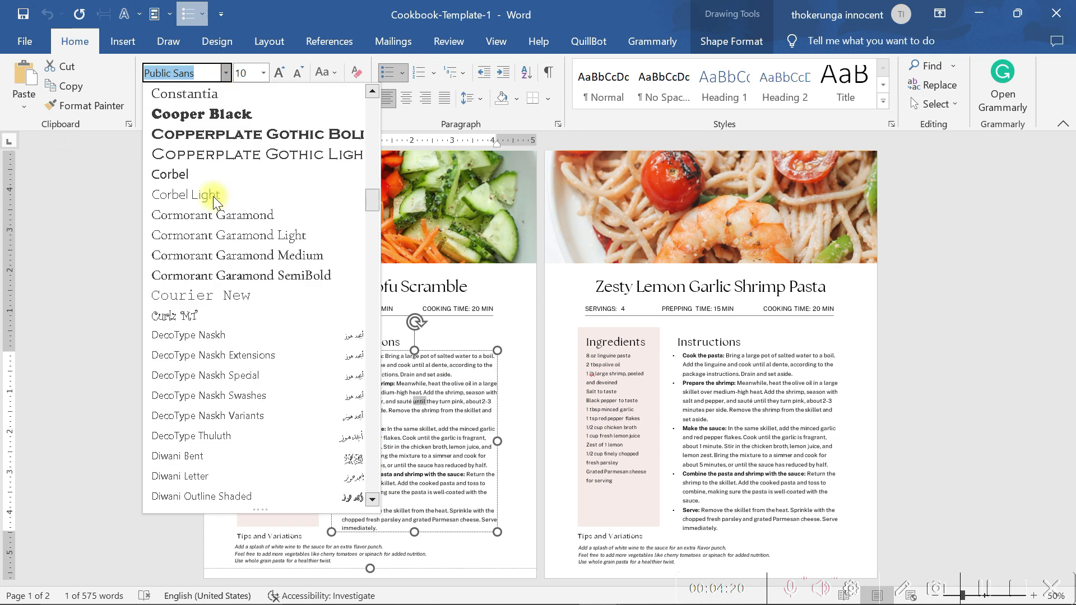
{"action": "left_click", "coordinate": [59, 215]}
Minimize the Word and YT TUTORIAL folder windows and switch to Chrome.
{"action": "left_click", "coordinate": [980, 11]}
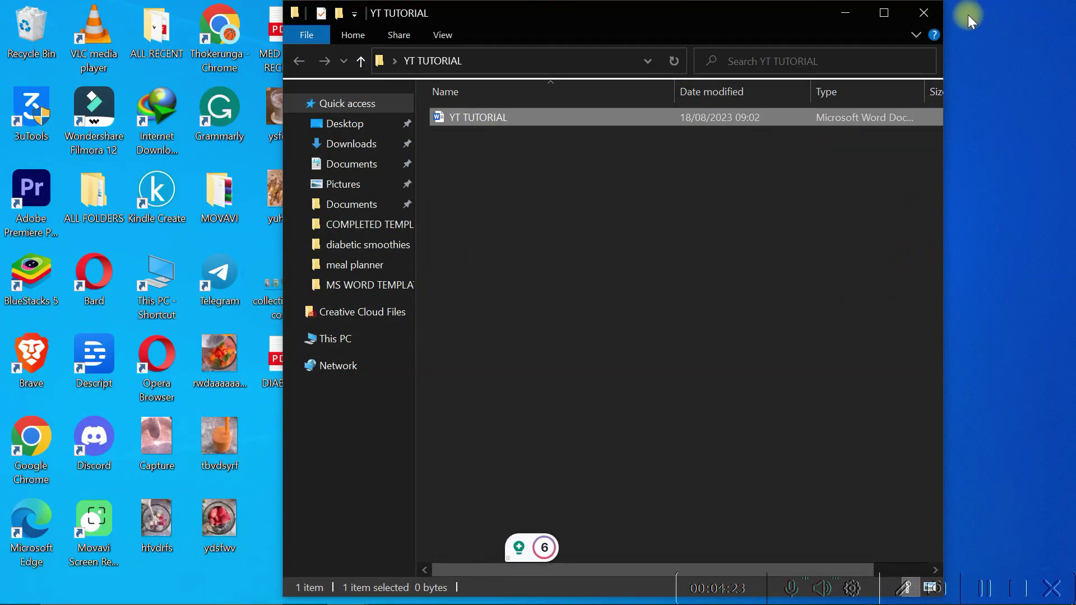
{"action": "left_click", "coordinate": [844, 12]}
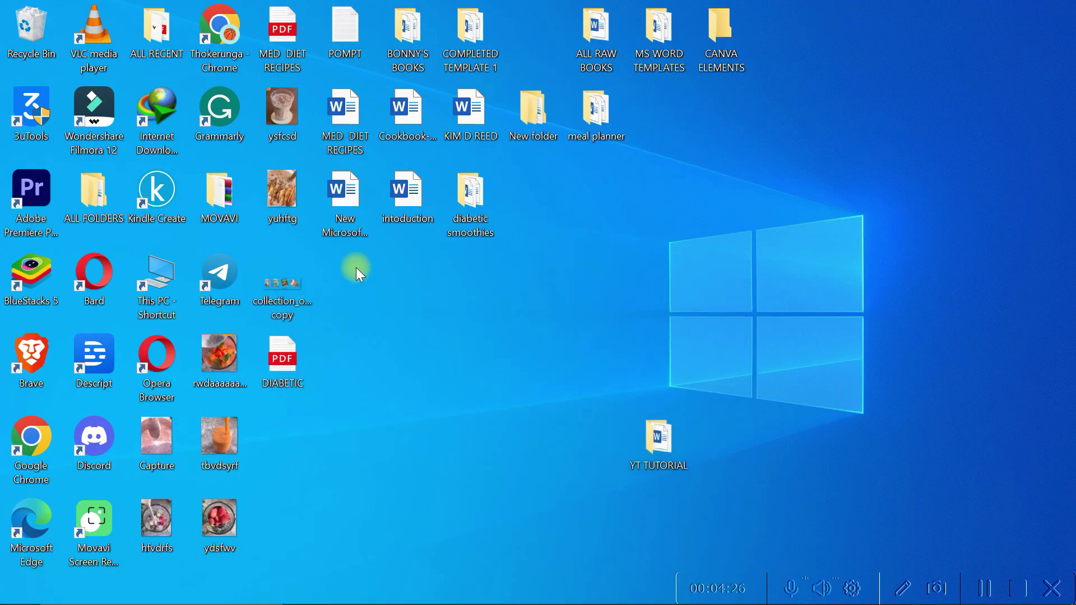
{"action": "key", "text": "alt+Tab"}
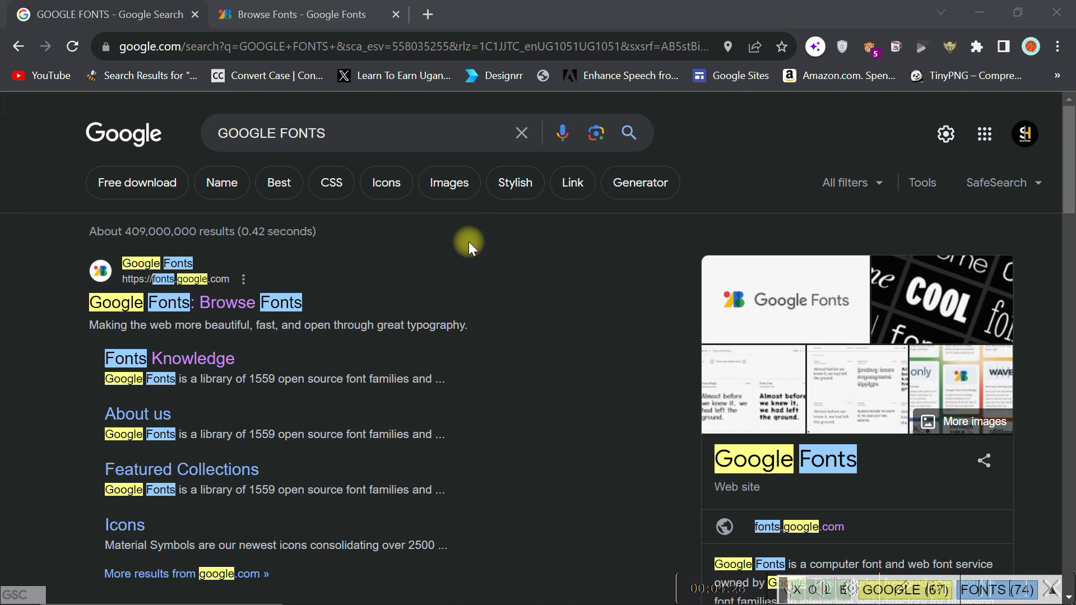
Search Google for "GOOGLE FONTS" and open the Google Fonts: Browse Fonts site.
{"action": "left_click", "coordinate": [336, 135]}
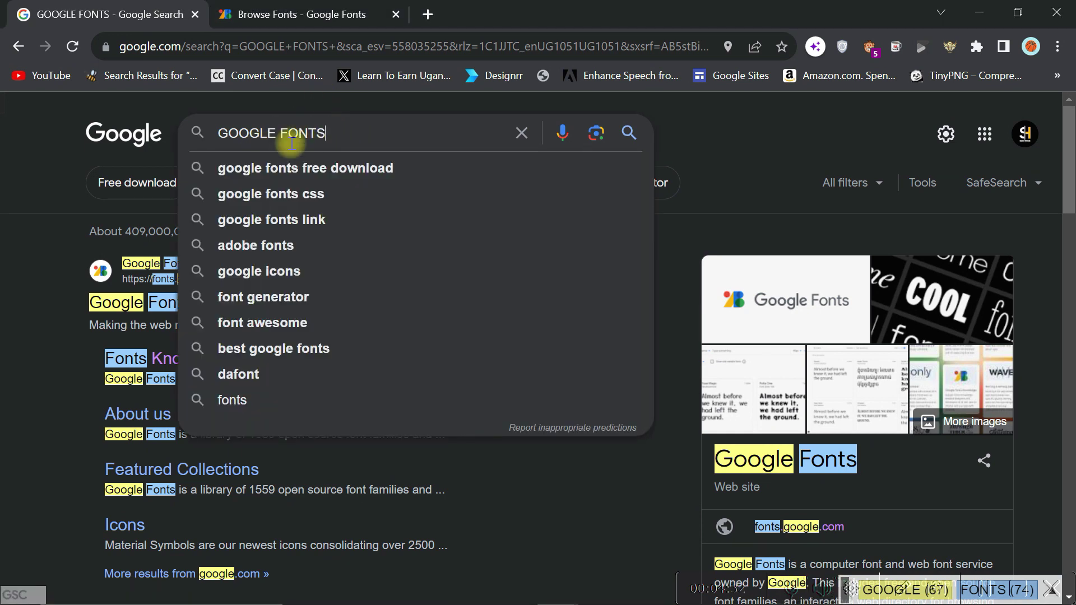
{"action": "key", "text": "Return"}
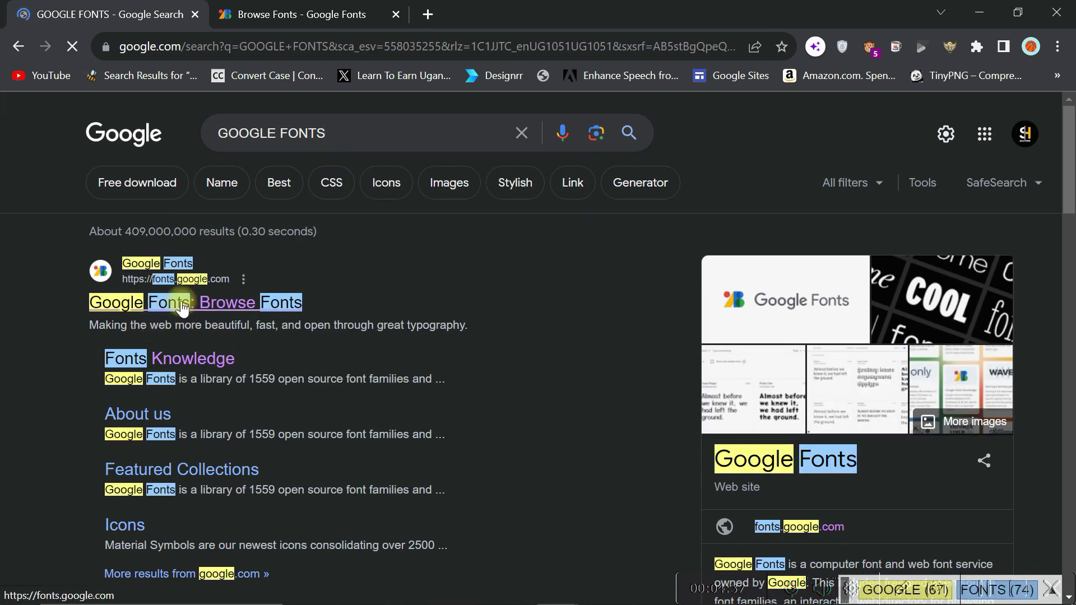
{"action": "left_click", "coordinate": [169, 305]}
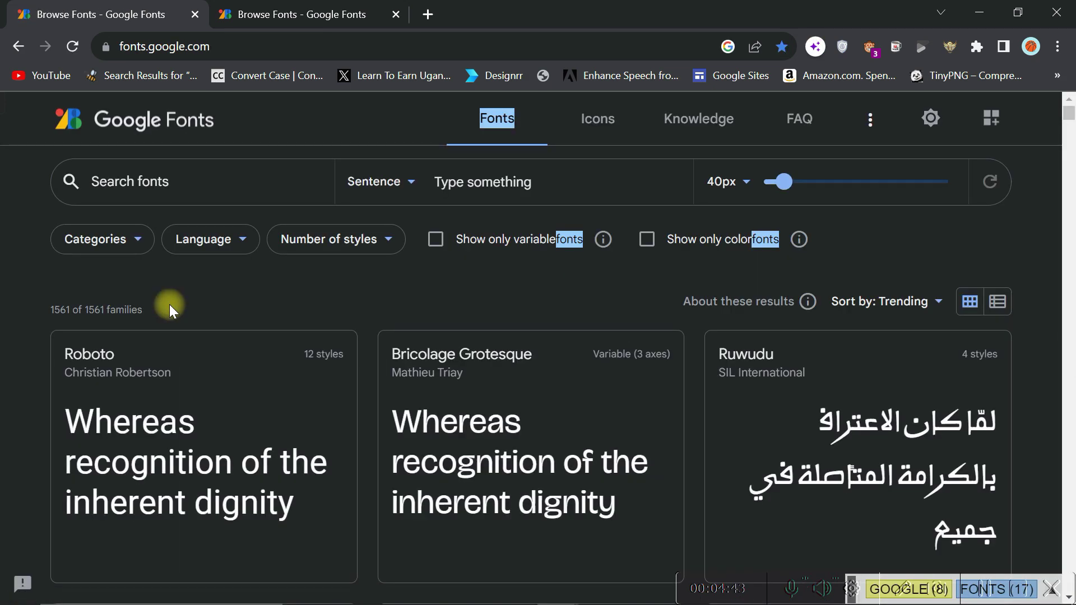
Find the Raleway font in the Google Fonts catalogue and download its font family.
{"action": "scroll", "coordinate": [149, 298], "scroll_direction": "down", "scroll_amount": 3}
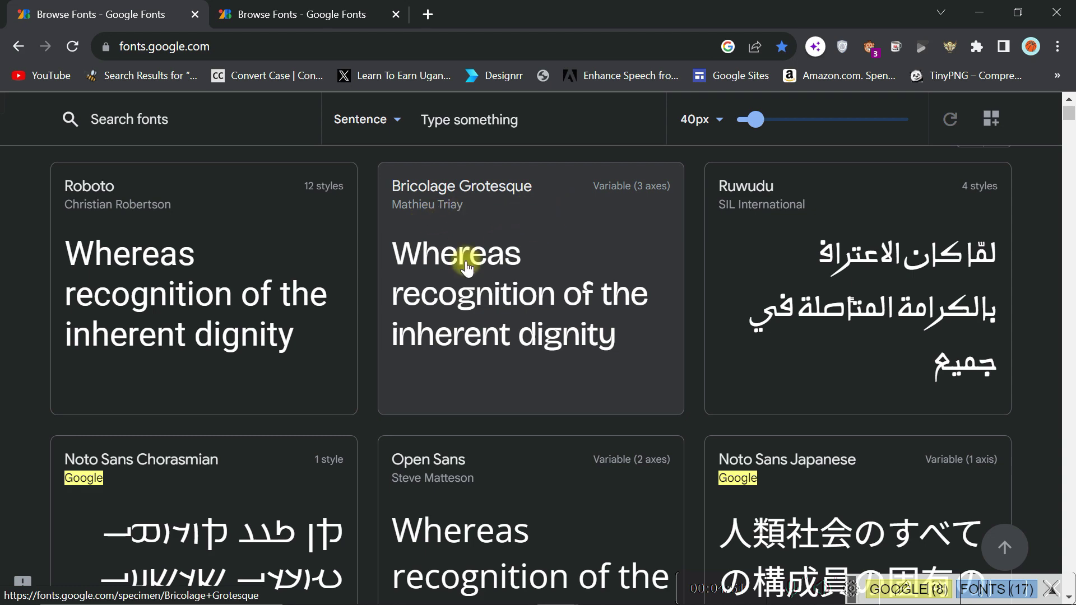
{"action": "scroll", "coordinate": [722, 229], "scroll_direction": "down", "scroll_amount": 2}
{"action": "scroll", "coordinate": [445, 360], "scroll_direction": "down", "scroll_amount": 8}
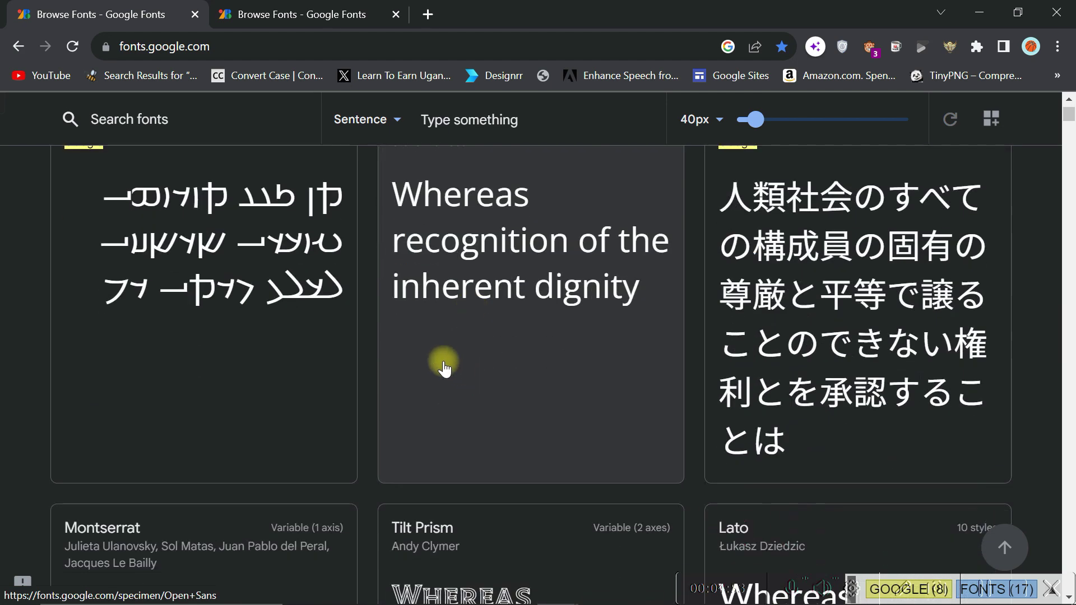
{"action": "scroll", "coordinate": [440, 364], "scroll_direction": "down", "scroll_amount": 6}
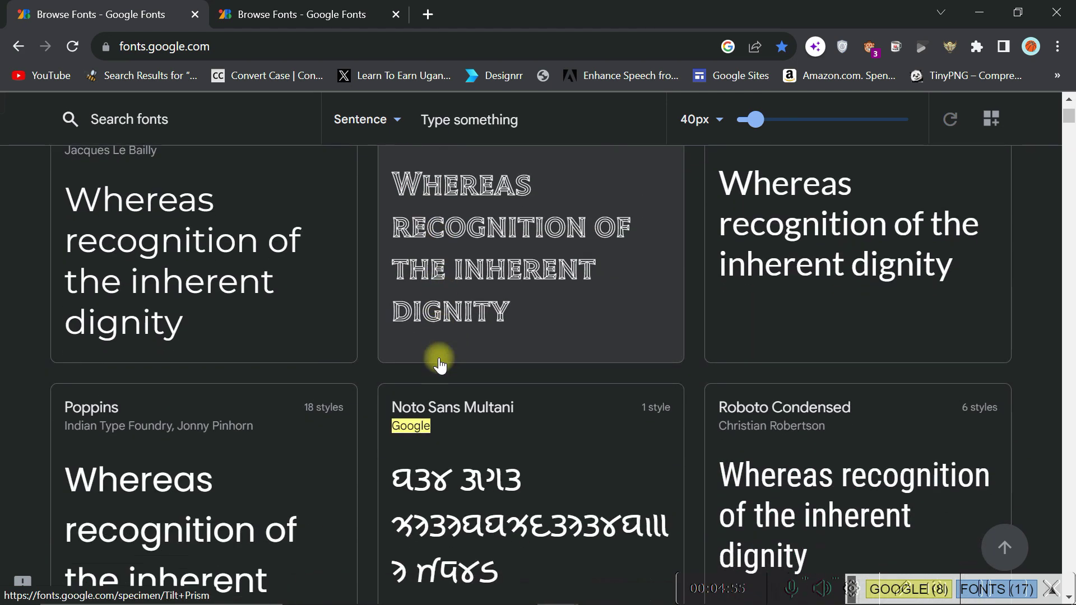
{"action": "scroll", "coordinate": [440, 364], "scroll_direction": "down", "scroll_amount": 2}
{"action": "scroll", "coordinate": [440, 364], "scroll_direction": "up", "scroll_amount": 3}
{"action": "scroll", "coordinate": [440, 365], "scroll_direction": "down", "scroll_amount": 9}
{"action": "scroll", "coordinate": [440, 364], "scroll_direction": "down", "scroll_amount": 4}
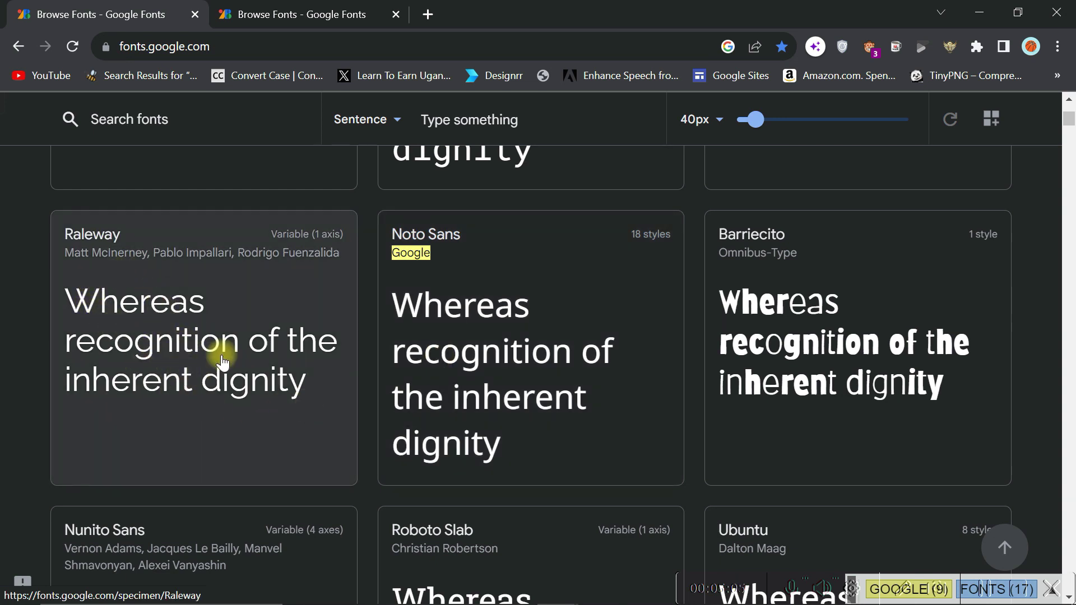
{"action": "left_click", "coordinate": [227, 321]}
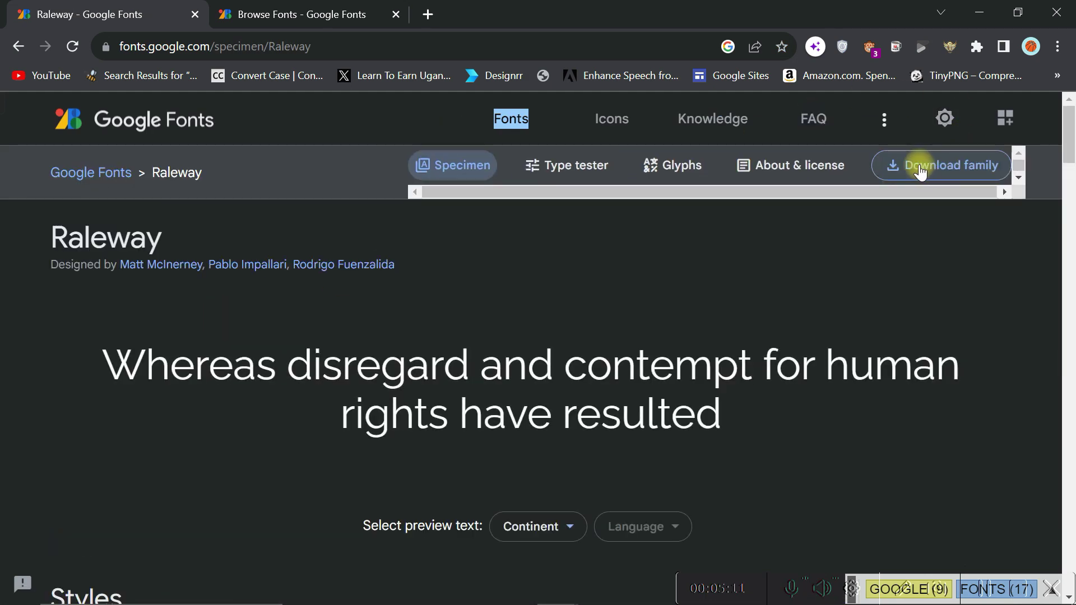
{"action": "left_click", "coordinate": [924, 169]}
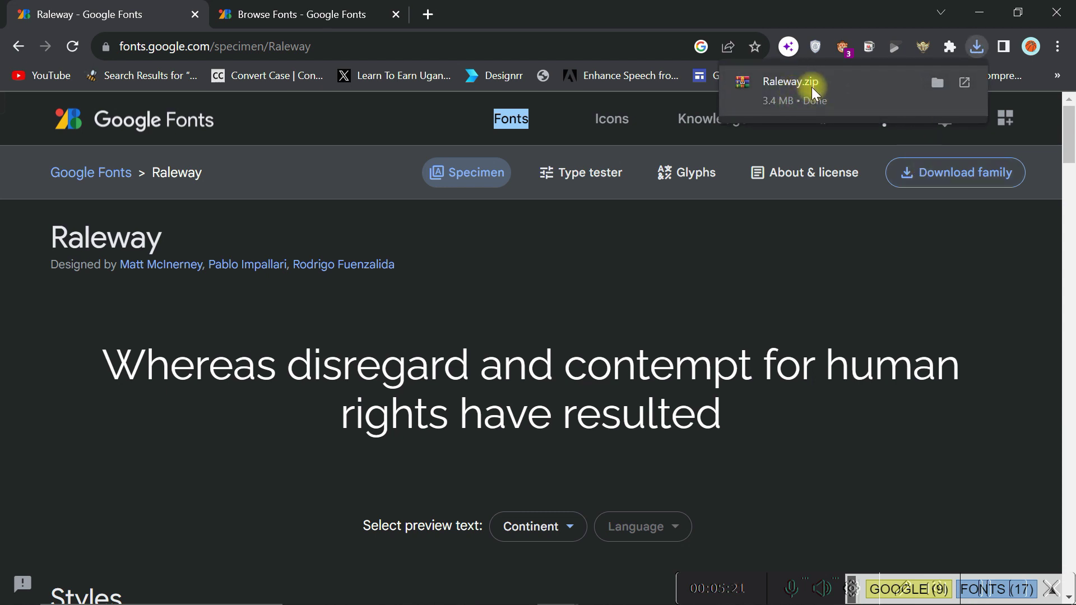
Show the downloaded Raleway archive in its folder, create a new folder in Downloads and move the archive into it.
{"action": "left_click", "coordinate": [942, 82]}
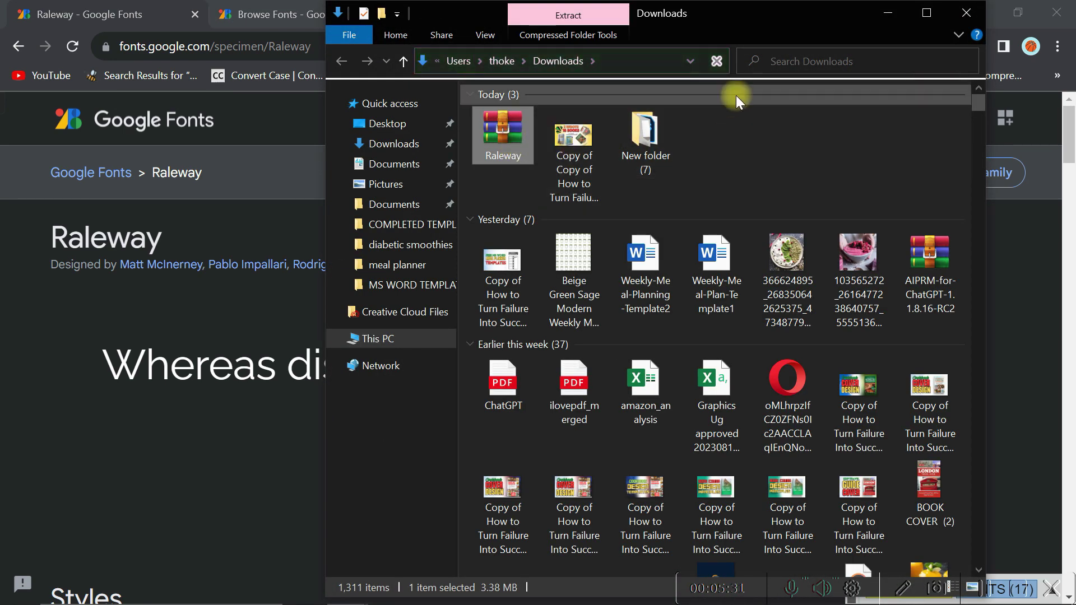
{"action": "right_click", "coordinate": [738, 93]}
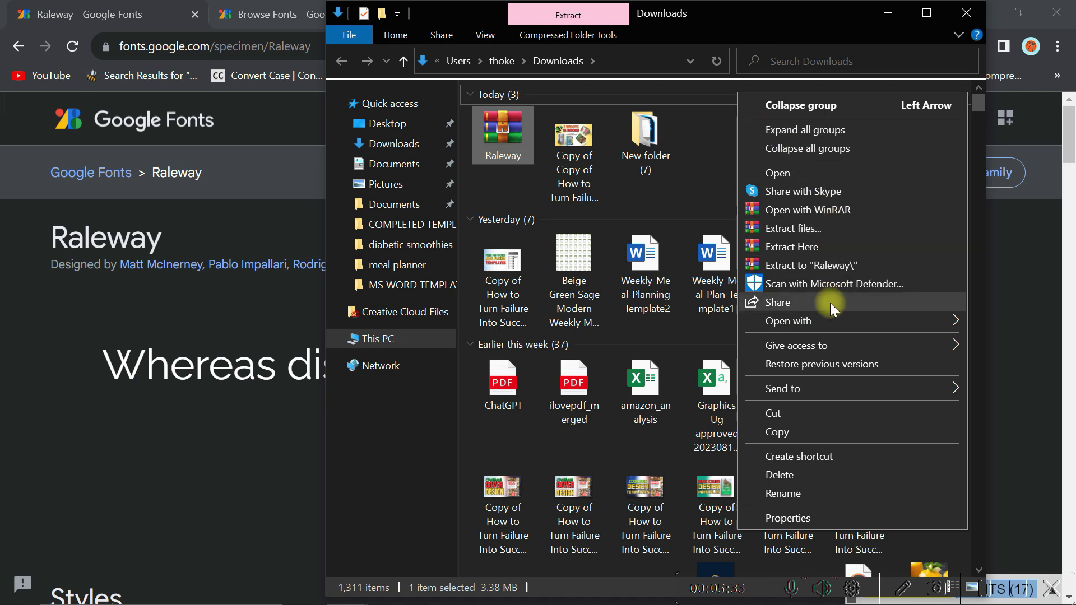
{"action": "right_click", "coordinate": [728, 125]}
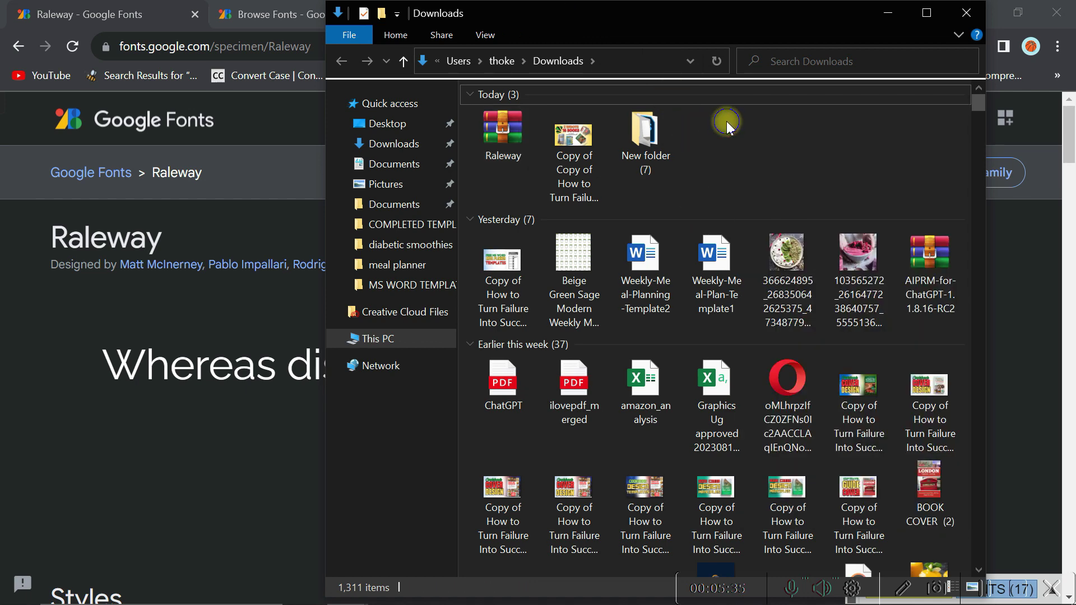
{"action": "mouse_move", "coordinate": [785, 318]}
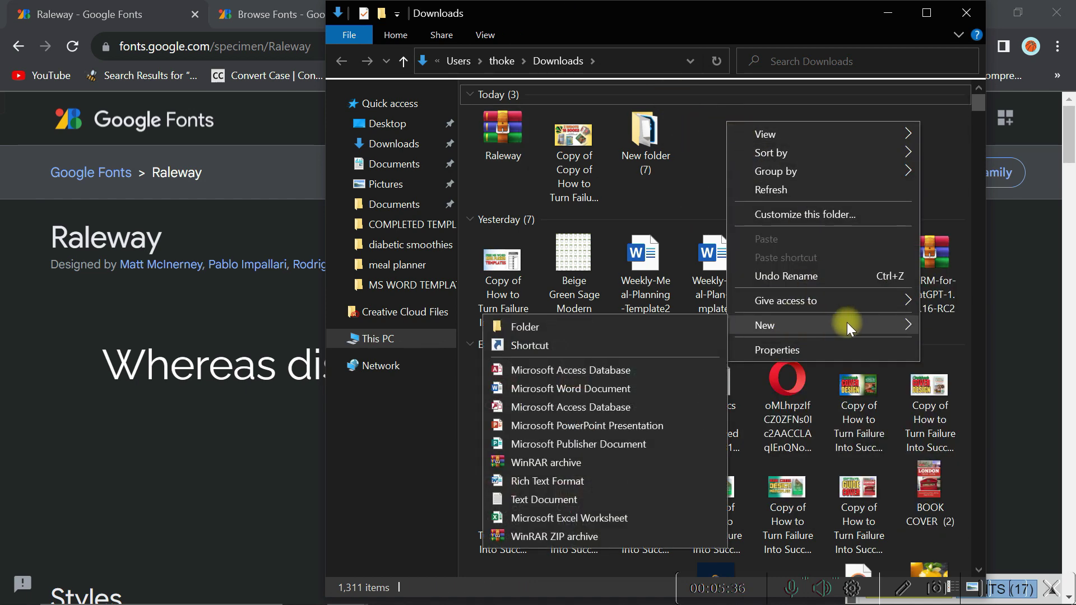
{"action": "left_click", "coordinate": [544, 328]}
{"action": "left_click_drag", "start_coordinate": [503, 137], "coordinate": [644, 151]}
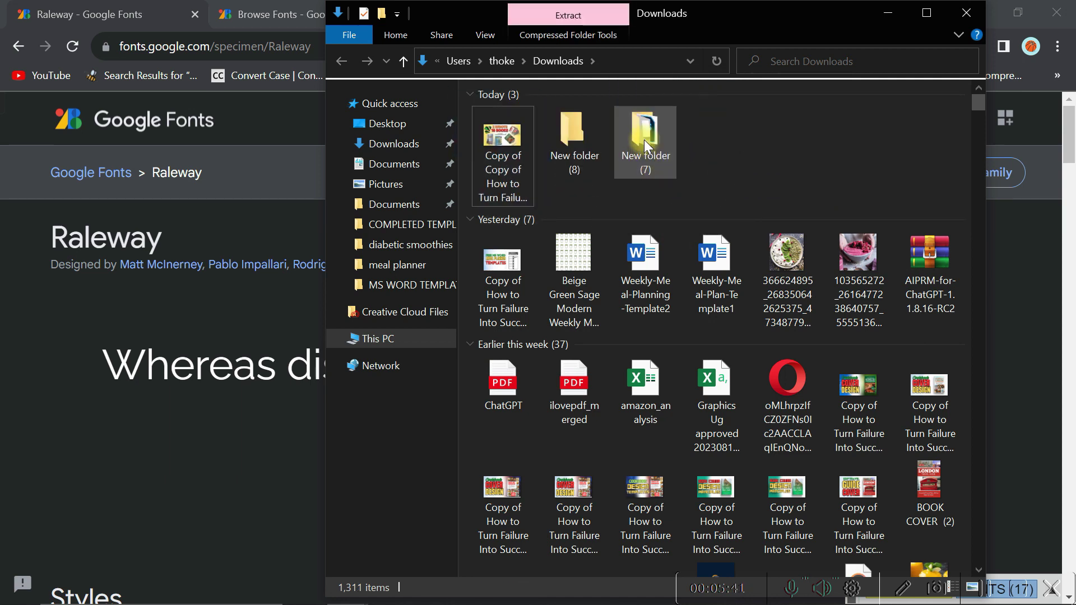
Open New folder (8) and extract the Raleway archive's contents directly into that folder.
{"action": "double_click", "coordinate": [572, 142]}
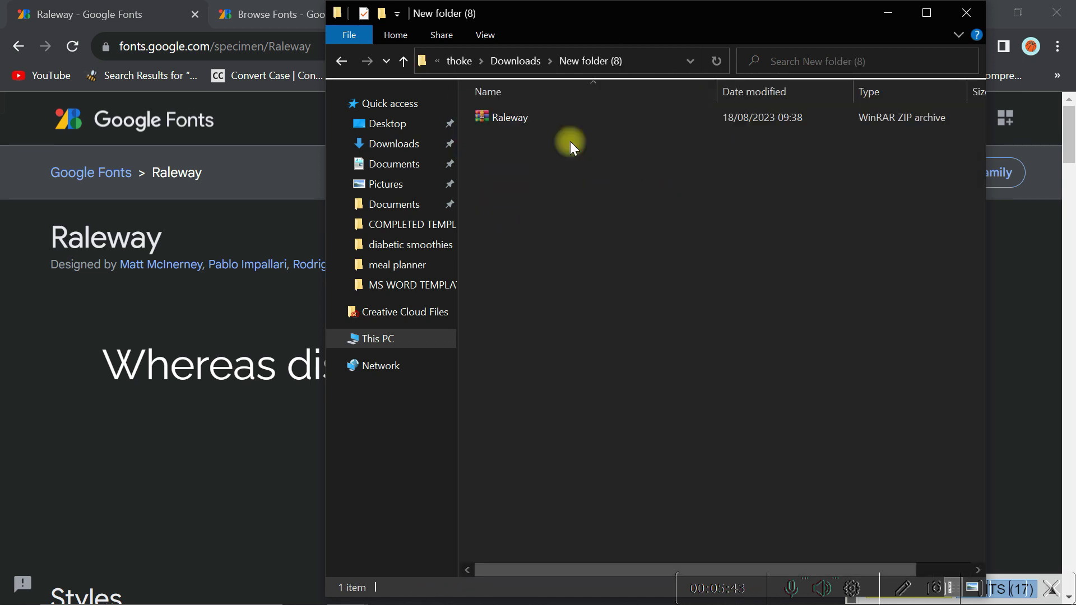
{"action": "right_click", "coordinate": [529, 121]}
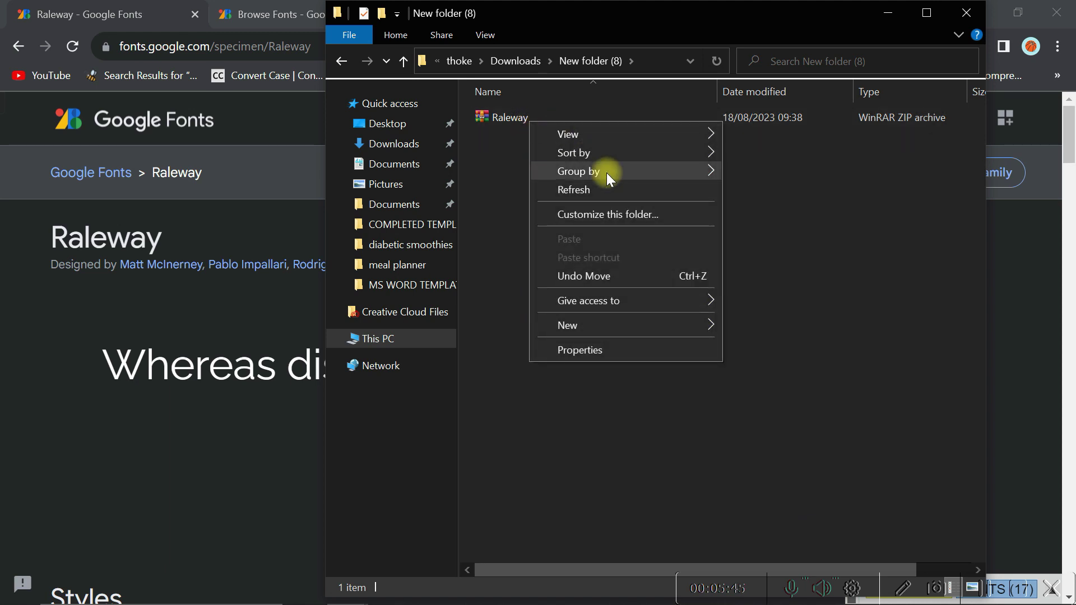
{"action": "left_click", "coordinate": [534, 119]}
{"action": "right_click", "coordinate": [533, 116]}
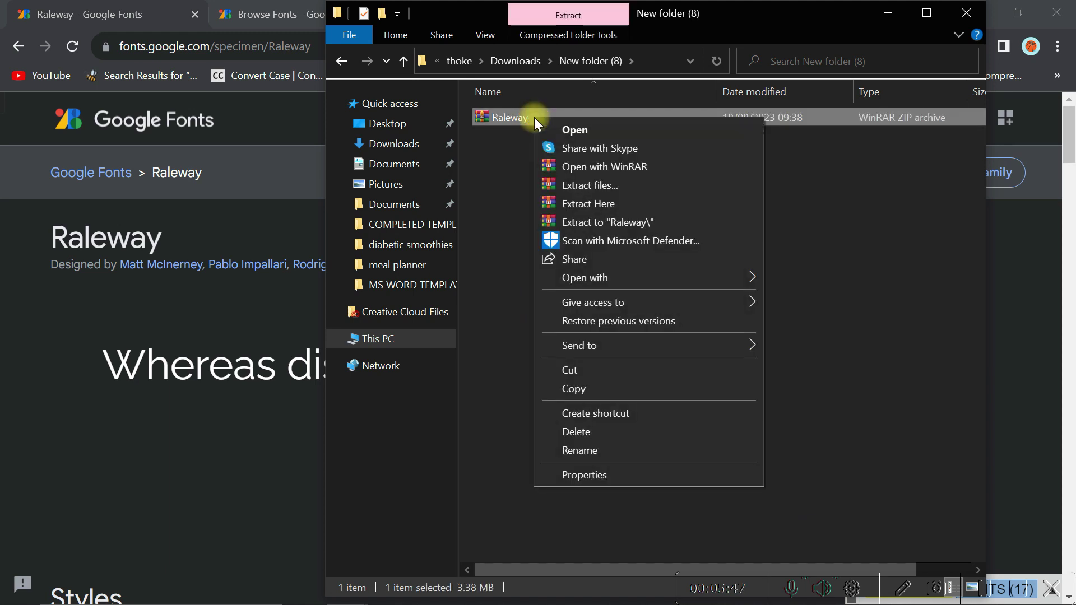
{"action": "left_click", "coordinate": [598, 201]}
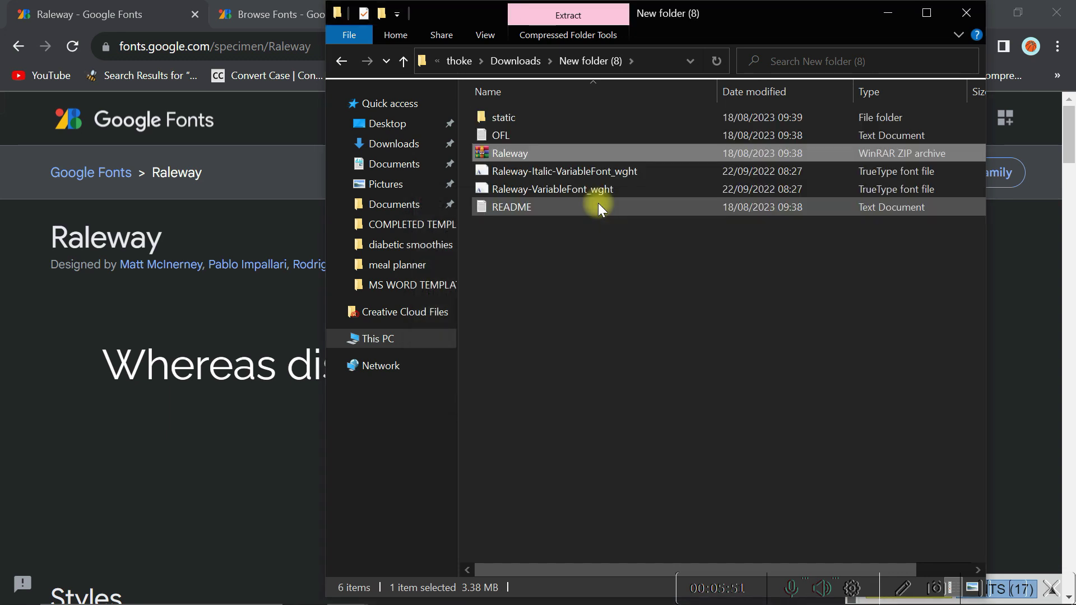
{"action": "left_click", "coordinate": [553, 288]}
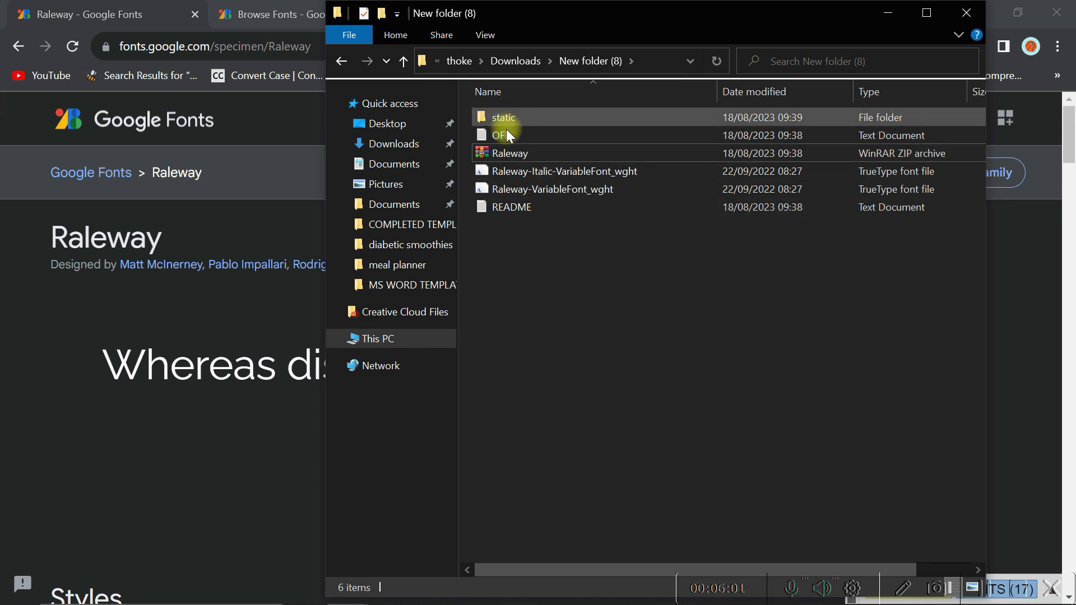
Open the README text file, read through to its font installation and license sections, and close it.
{"action": "double_click", "coordinate": [509, 206]}
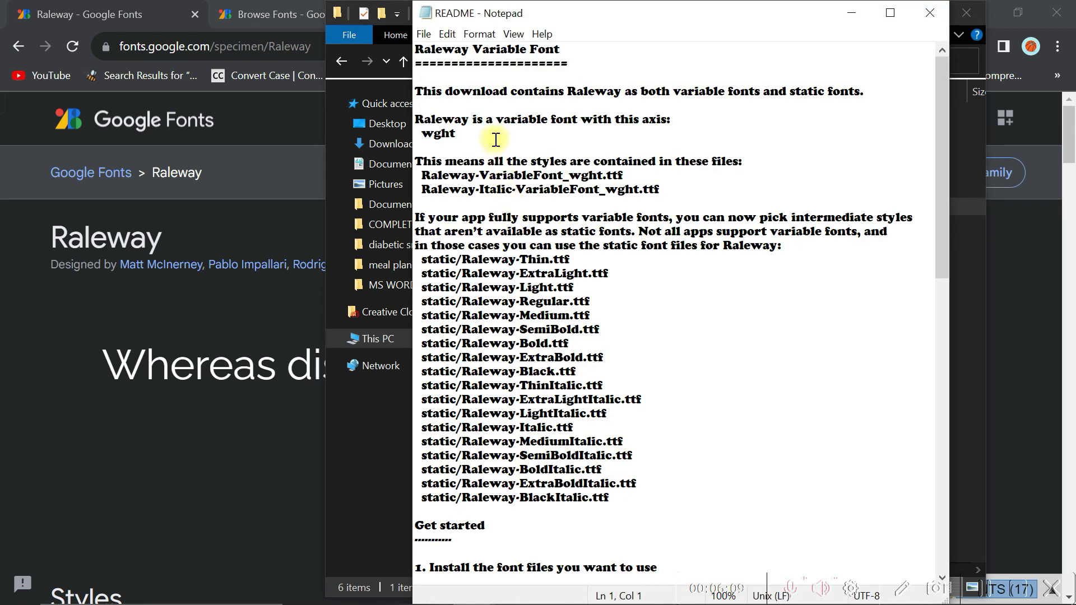
{"action": "scroll", "coordinate": [496, 139], "scroll_direction": "down", "scroll_amount": 17}
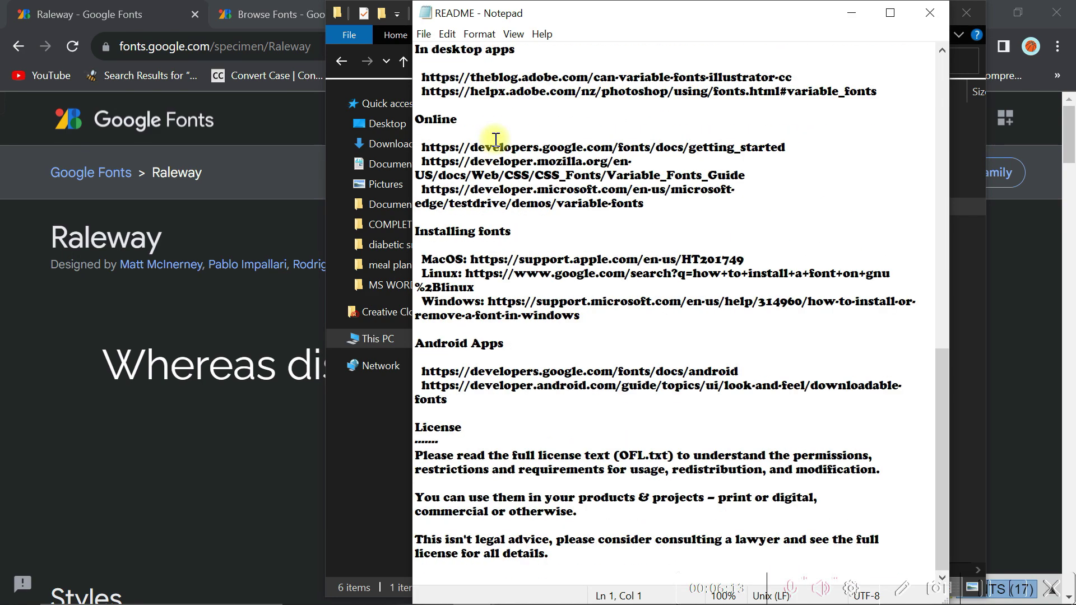
{"action": "scroll", "coordinate": [496, 140], "scroll_direction": "up", "scroll_amount": 5}
{"action": "scroll", "coordinate": [468, 139], "scroll_direction": "down", "scroll_amount": 5}
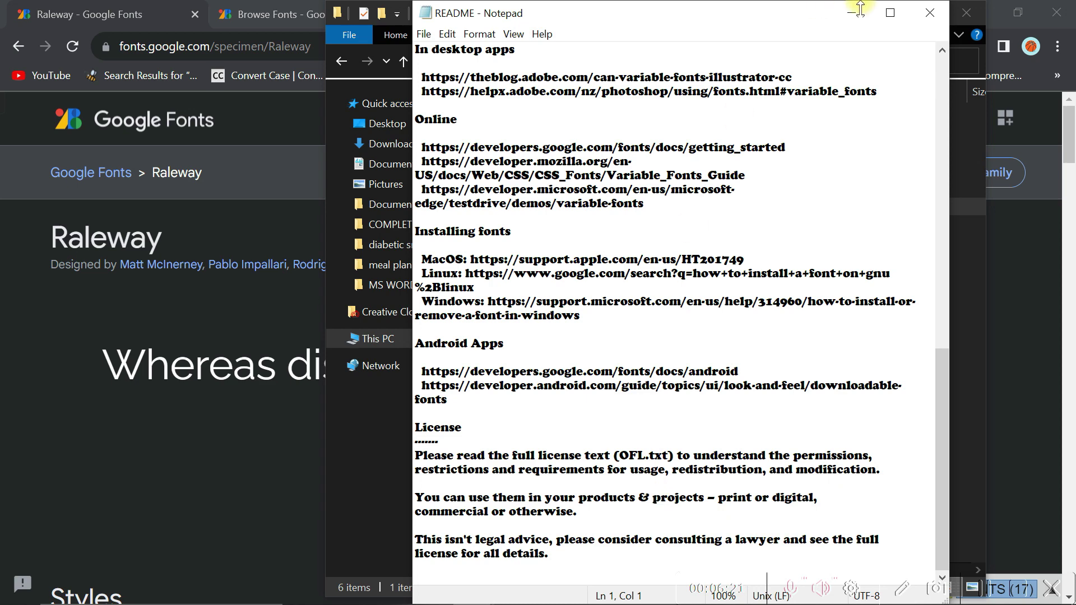
{"action": "left_click", "coordinate": [946, 13]}
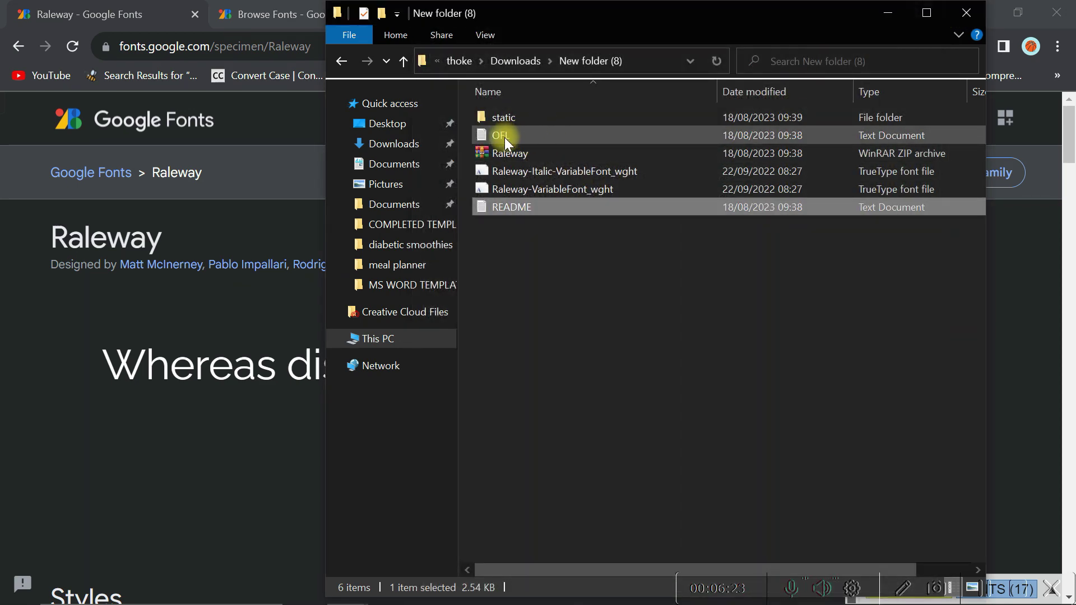
Install the Raleway-VariableFont_wght font file for all users.
{"action": "left_click", "coordinate": [536, 351]}
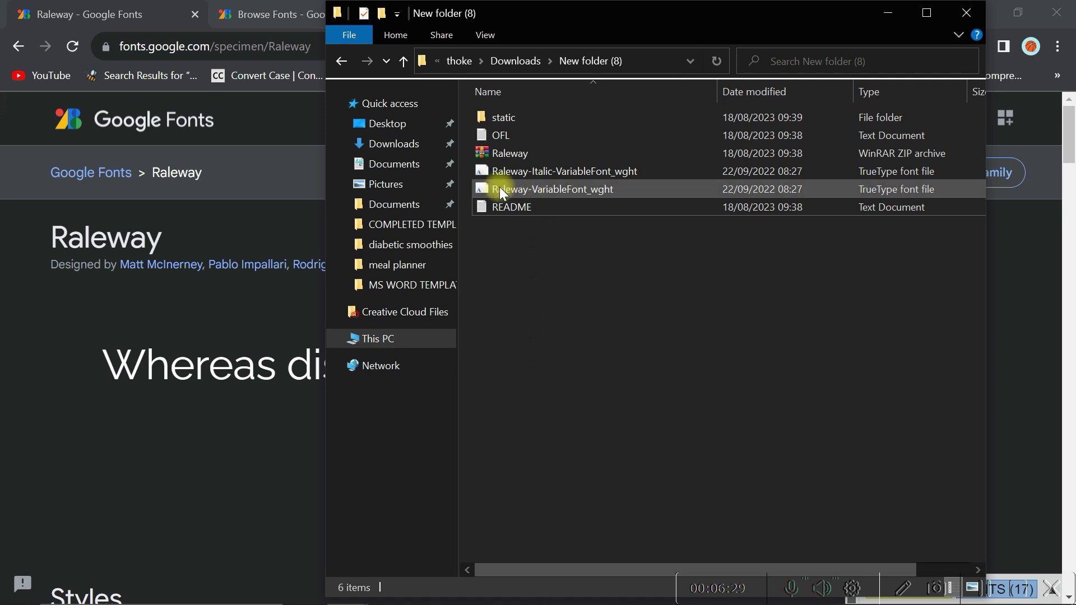
{"action": "left_click", "coordinate": [530, 187]}
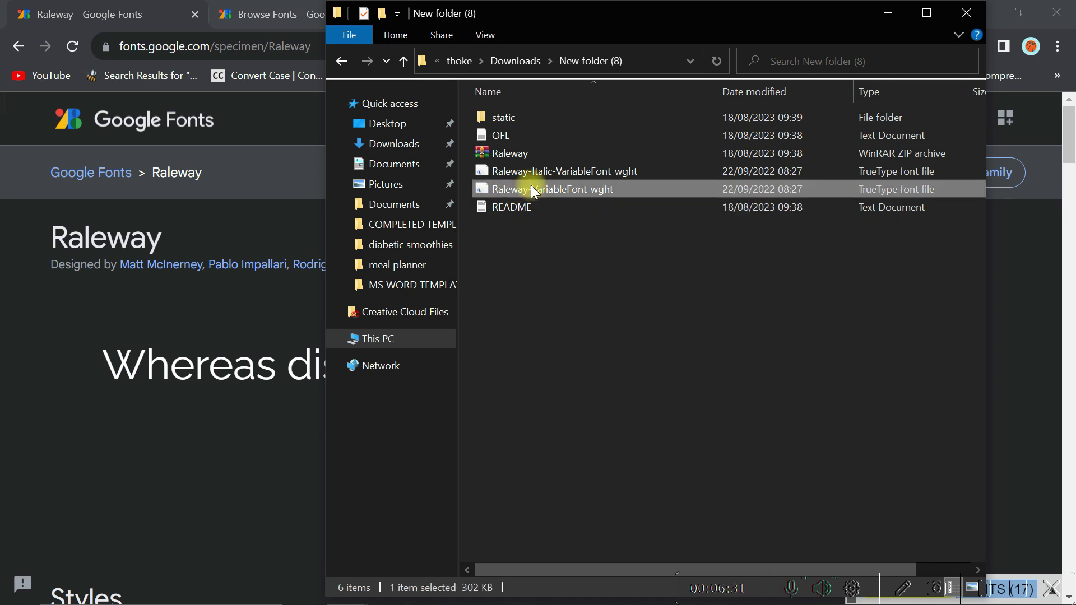
{"action": "right_click", "coordinate": [530, 189]}
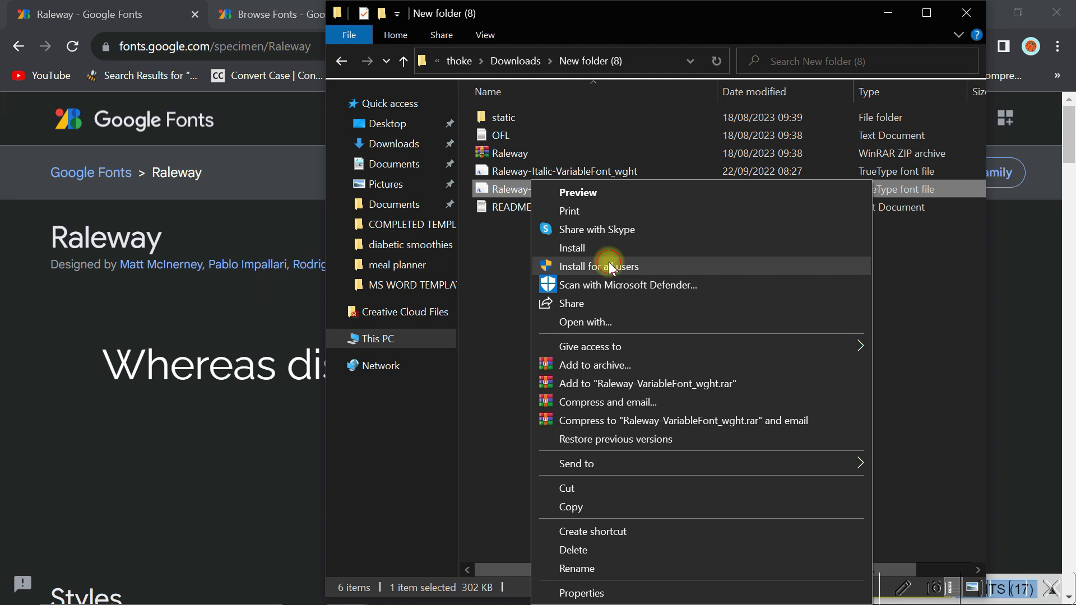
{"action": "left_click", "coordinate": [610, 267]}
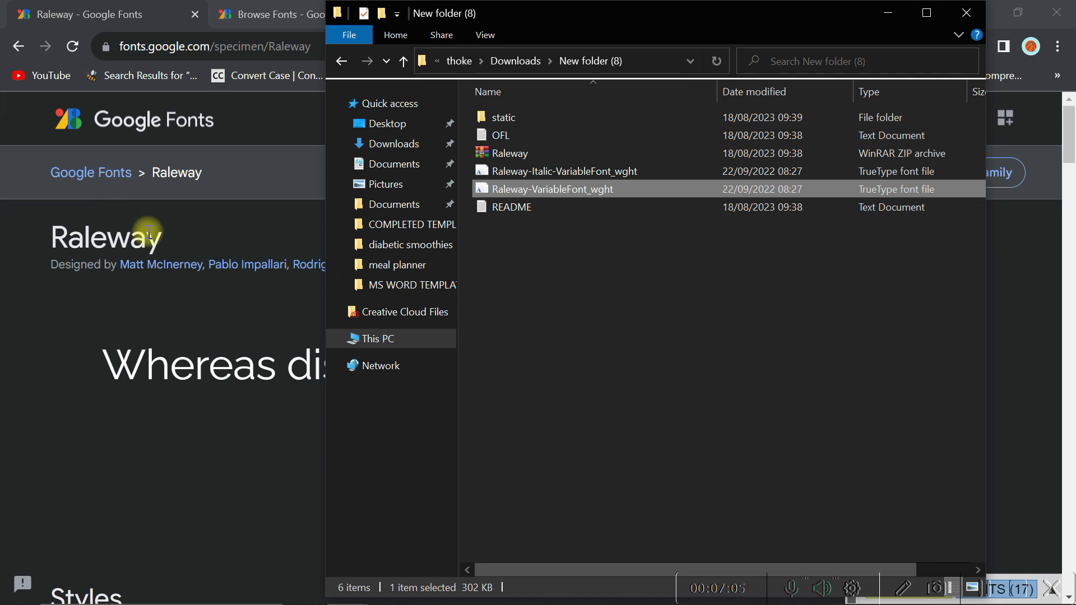
Copy the font name "Raleway" from the Google Fonts page heading and minimize the Chrome and folder windows.
{"action": "left_click_drag", "start_coordinate": [173, 238], "coordinate": [12, 236]}
{"action": "right_click", "coordinate": [59, 230]}
{"action": "left_click", "coordinate": [89, 241]}
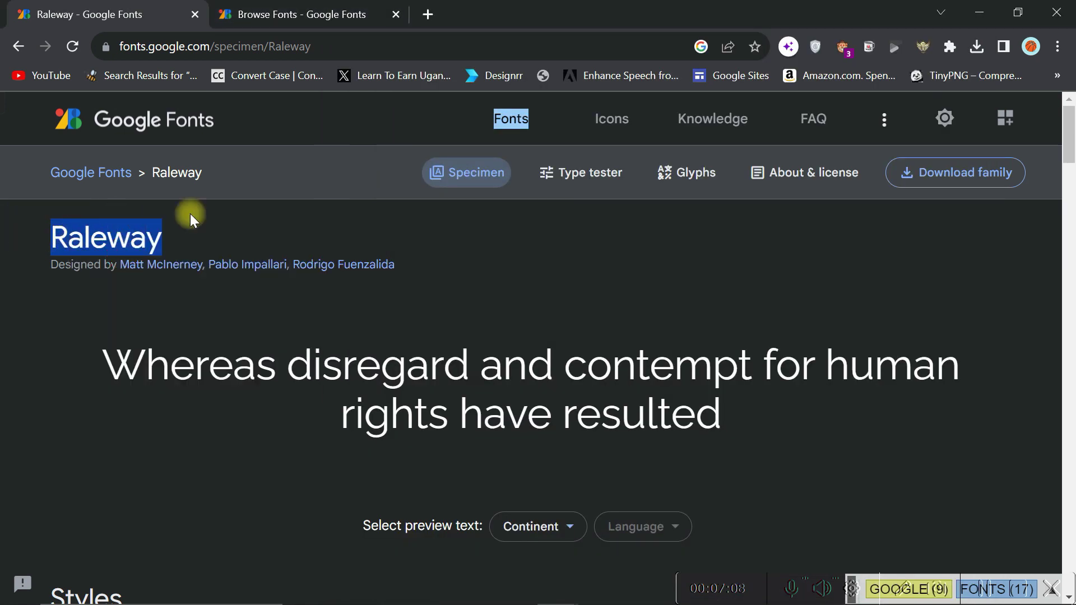
{"action": "left_click", "coordinate": [979, 12]}
{"action": "left_click", "coordinate": [893, 12]}
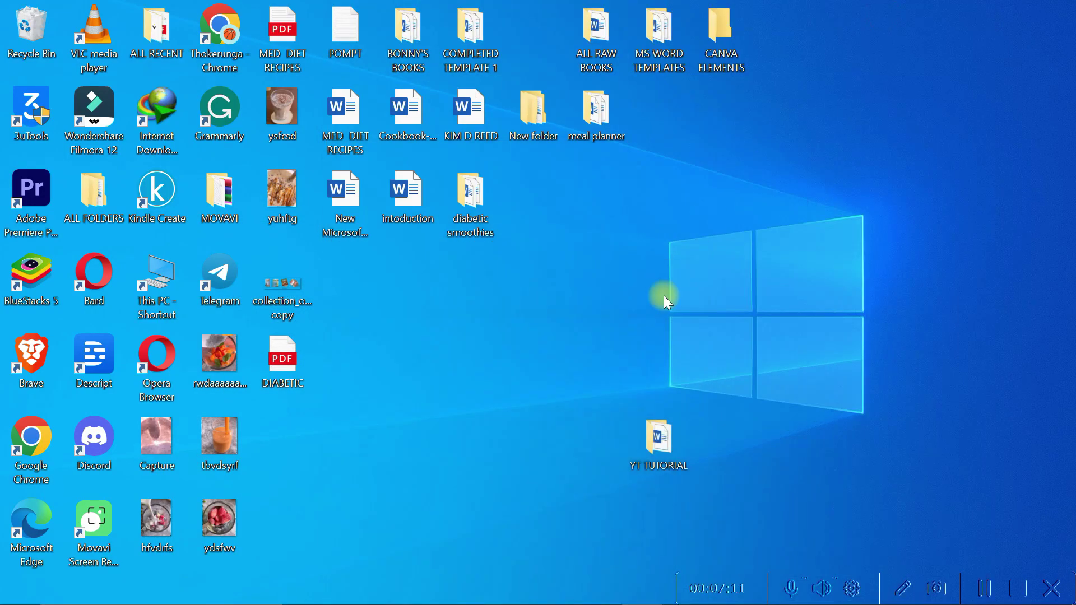
Switch to Cookbook-Template-1 in Word, set the selected word's font to the copied name Raleway, and open the font list.
{"action": "left_click", "coordinate": [598, 595]}
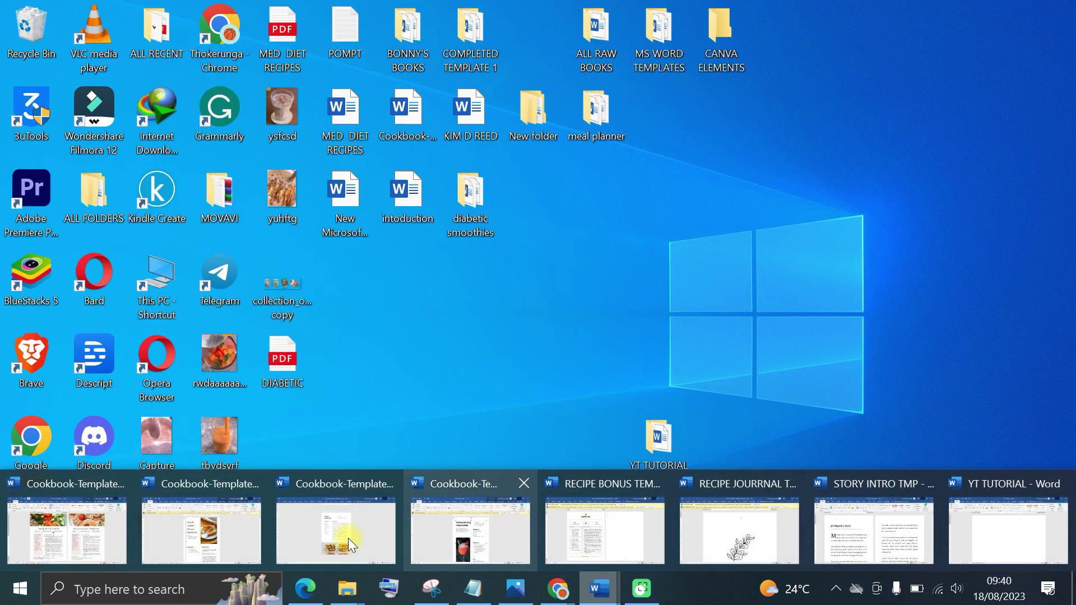
{"action": "left_click", "coordinate": [78, 535]}
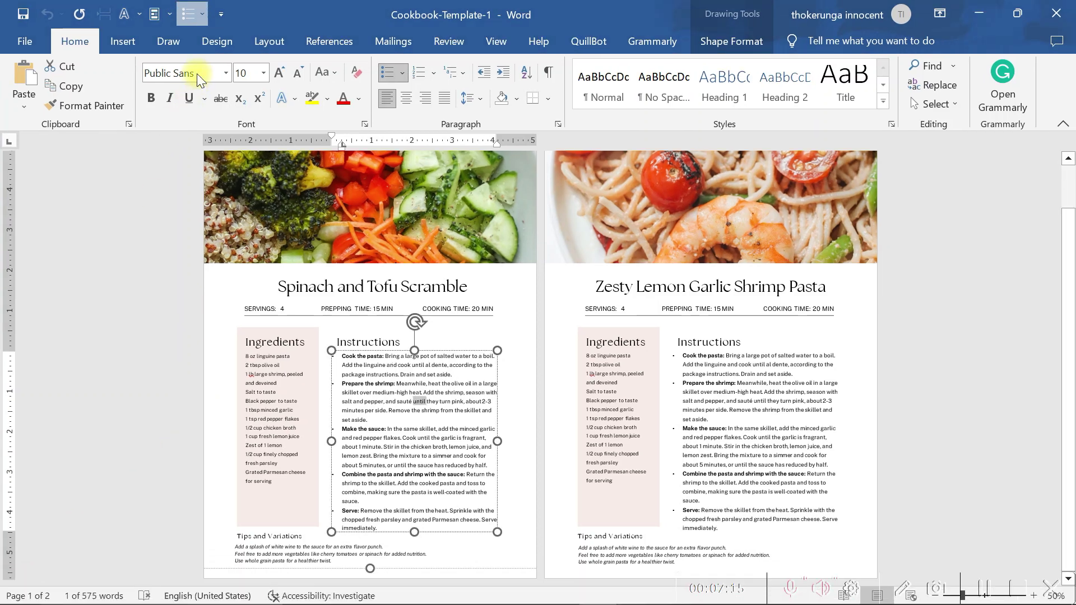
{"action": "left_click", "coordinate": [196, 79]}
{"action": "right_click", "coordinate": [190, 74]}
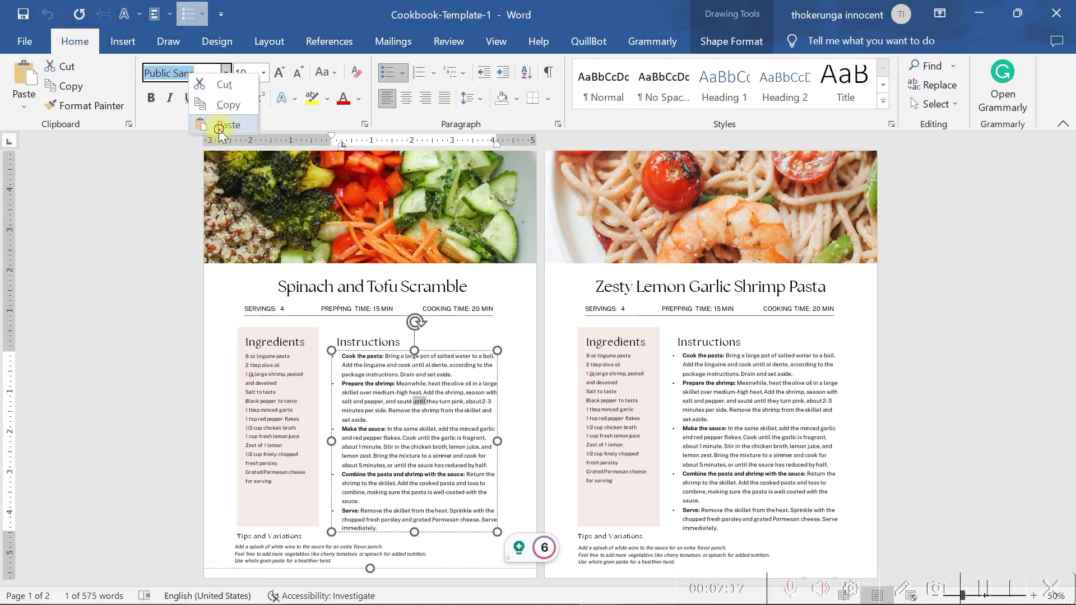
{"action": "left_click", "coordinate": [220, 112]}
{"action": "key", "text": "Return"}
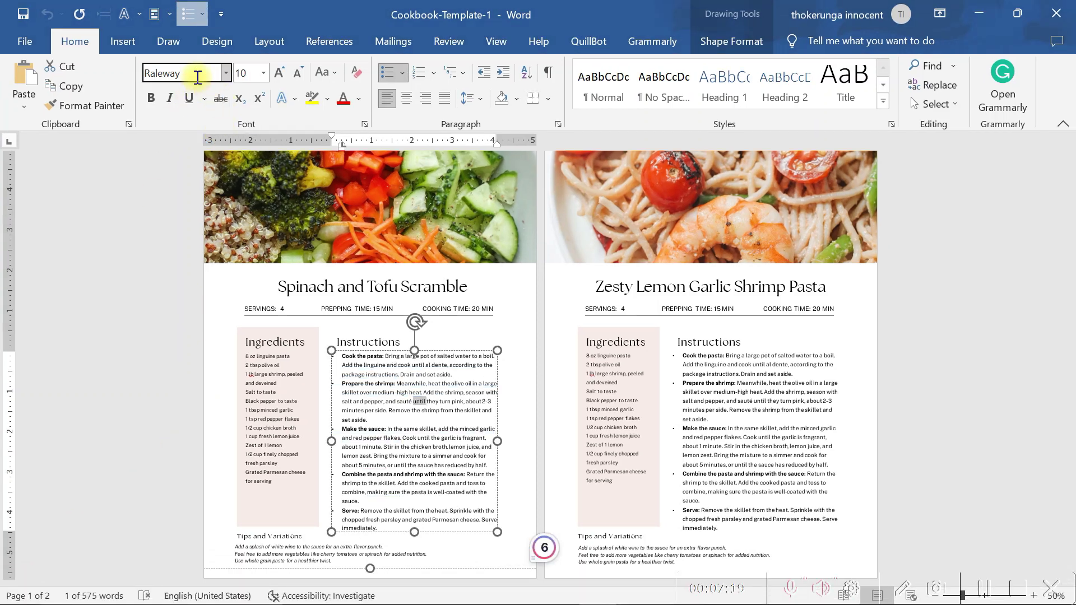
{"action": "left_click", "coordinate": [226, 74]}
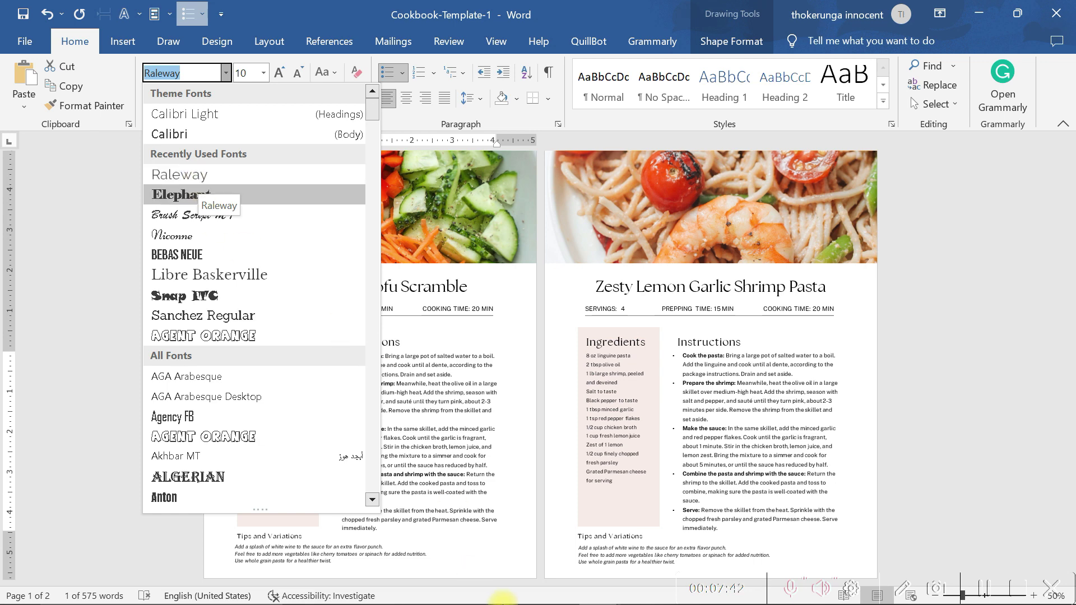
Switch to the Raleway page in Chrome, open its type tester and examine the sample heading and paragraphs.
{"action": "left_click", "coordinate": [554, 595]}
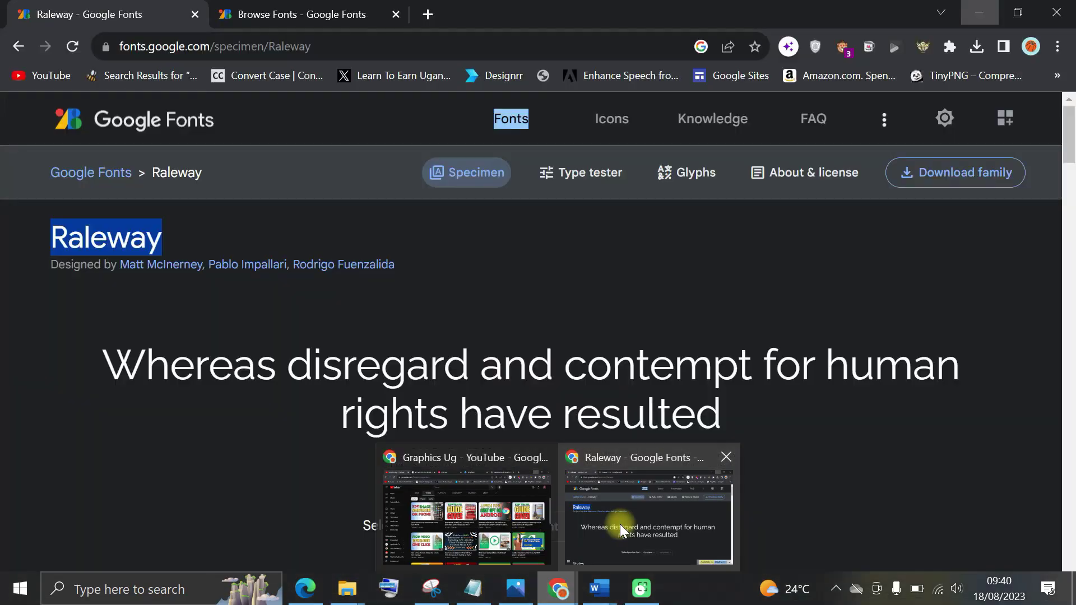
{"action": "left_click", "coordinate": [613, 524]}
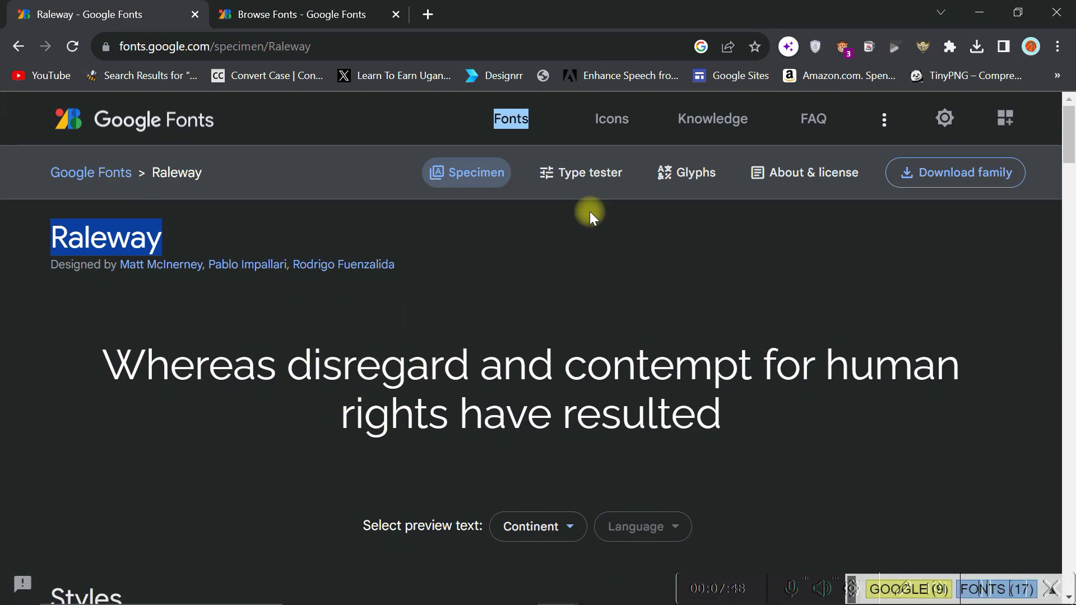
{"action": "left_click", "coordinate": [565, 176]}
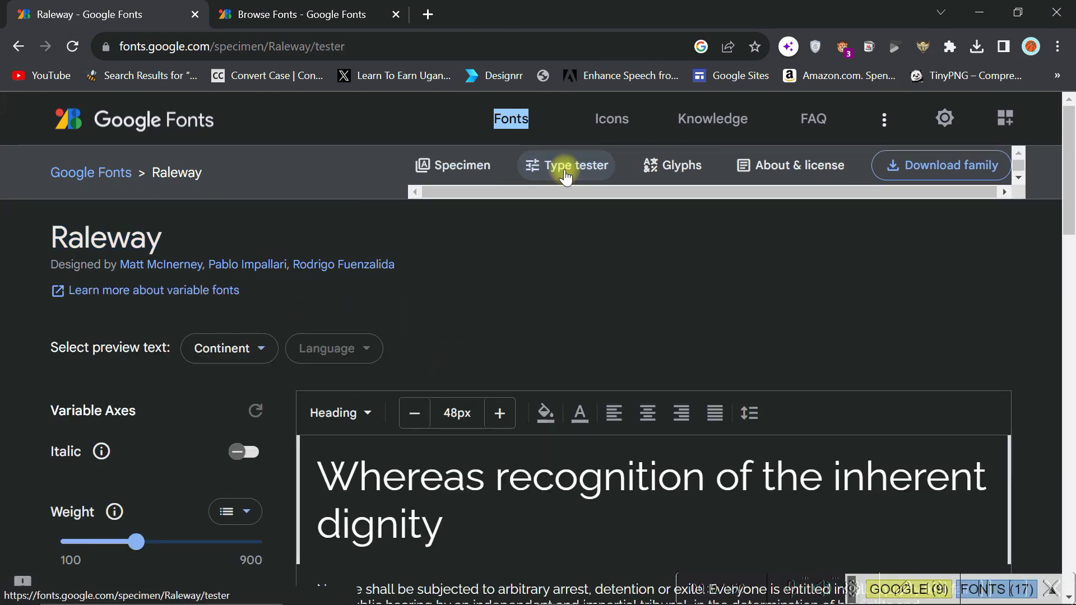
{"action": "scroll", "coordinate": [499, 328], "scroll_direction": "down", "scroll_amount": 5}
{"action": "scroll", "coordinate": [500, 328], "scroll_direction": "up", "scroll_amount": 5}
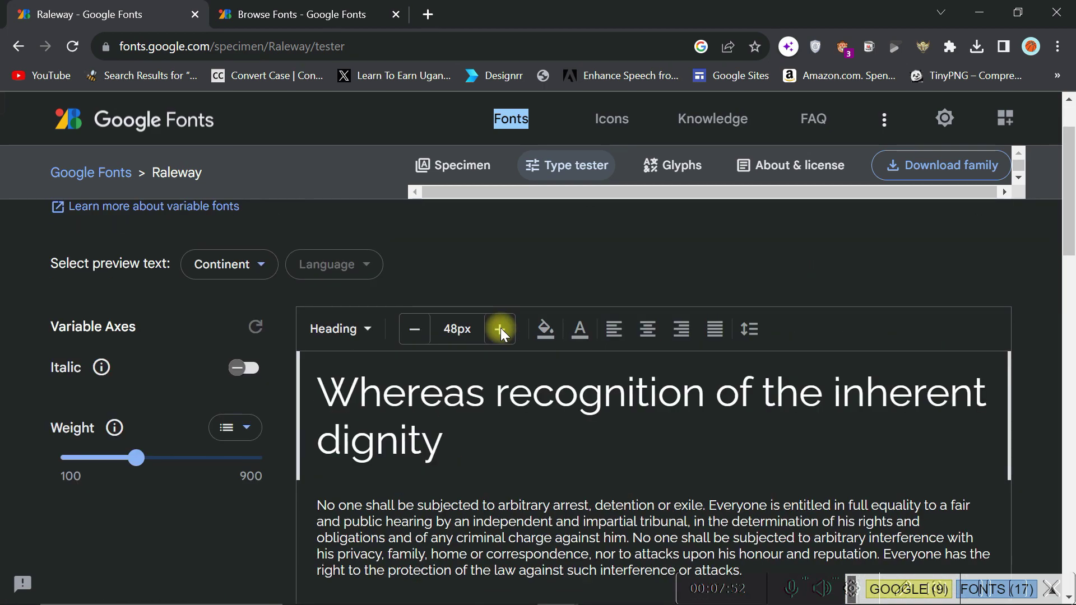
{"action": "scroll", "coordinate": [500, 328], "scroll_direction": "down", "scroll_amount": 5}
{"action": "scroll", "coordinate": [481, 364], "scroll_direction": "up", "scroll_amount": 3}
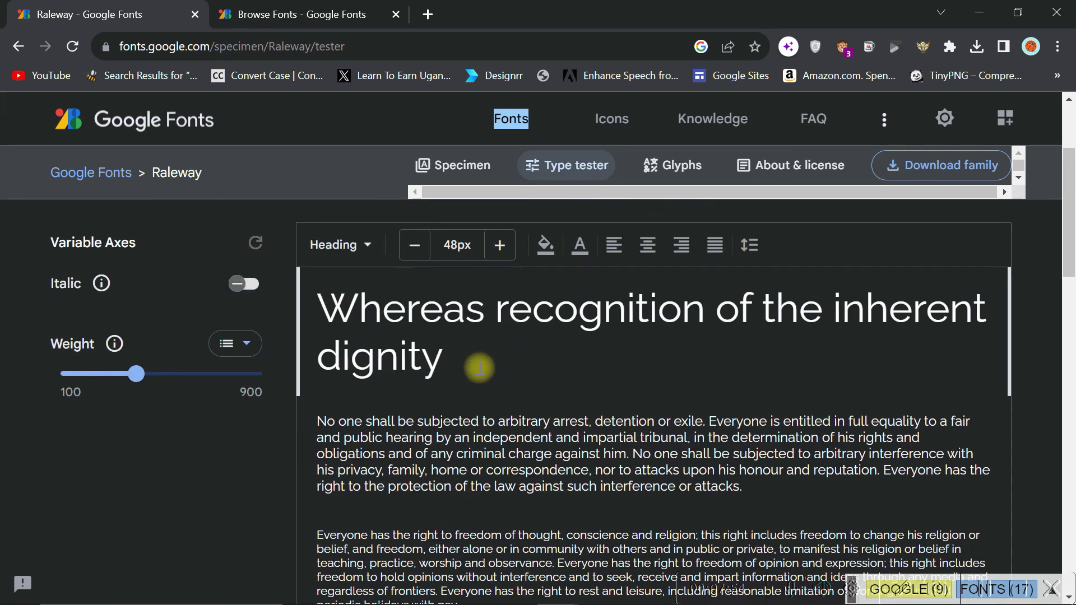
Select the sample heading "Whereas recognition of the inherent dignity" in the type tester and justify it.
{"action": "left_click", "coordinate": [468, 392]}
{"action": "left_click", "coordinate": [314, 308], "text": "shift"}
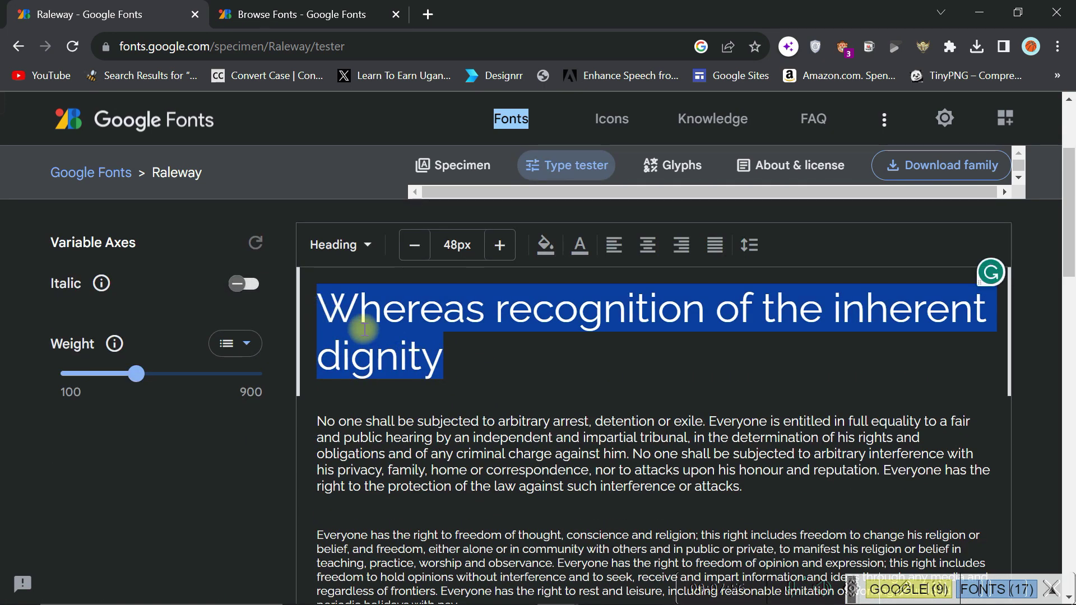
{"action": "left_click", "coordinate": [363, 328]}
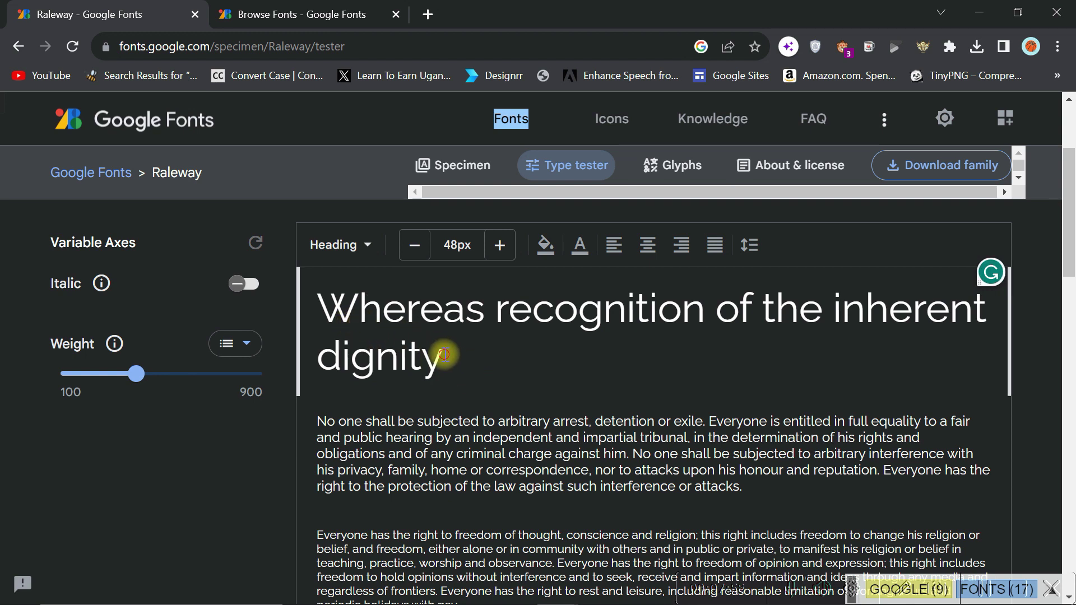
{"action": "left_click_drag", "start_coordinate": [437, 356], "coordinate": [318, 316]}
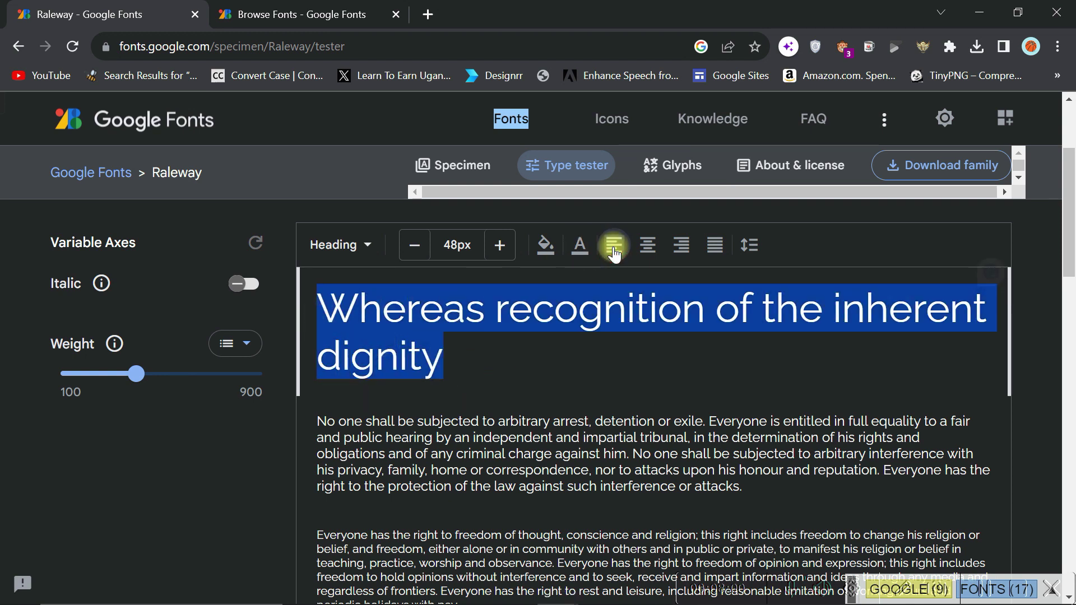
{"action": "left_click", "coordinate": [715, 245]}
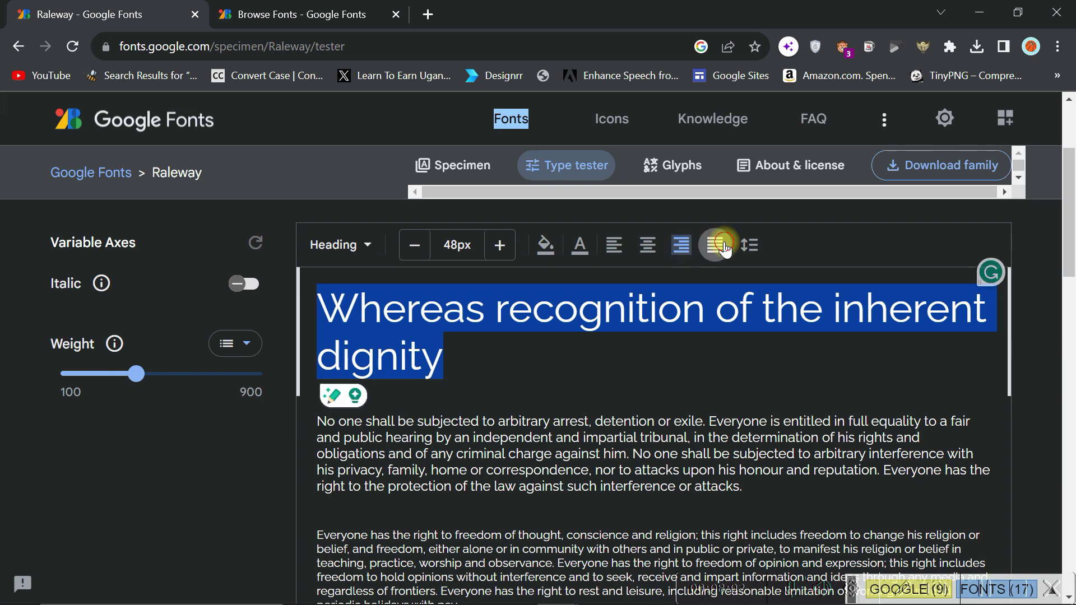
{"action": "left_click", "coordinate": [762, 245]}
{"action": "left_click", "coordinate": [493, 356]}
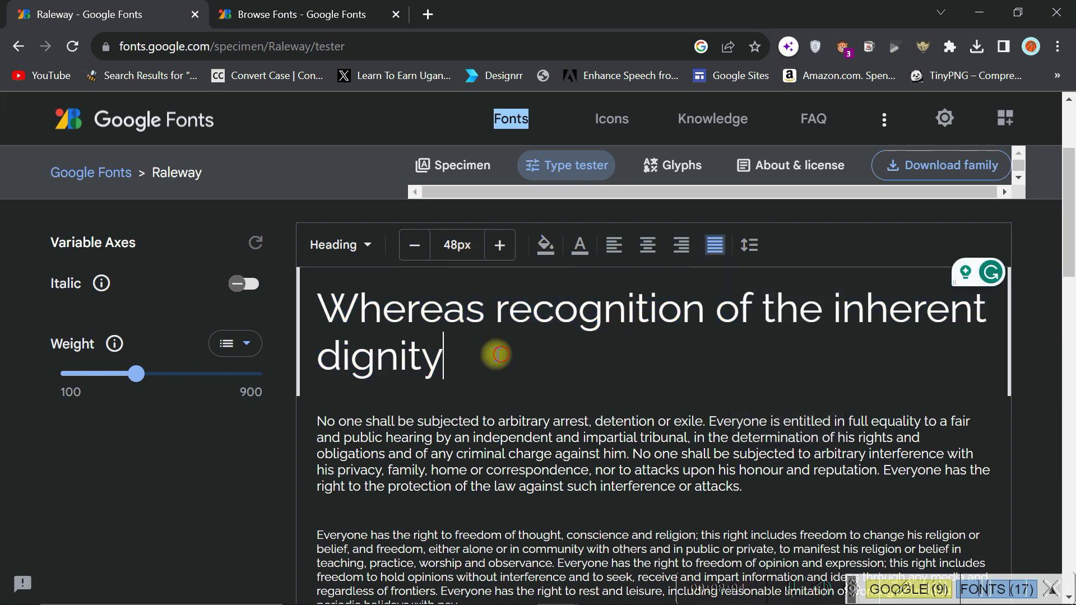
Reduce the size of the sample heading "Whereas recognition of the inherent dignity" to 45px in the type tester.
{"action": "left_click_drag", "start_coordinate": [492, 355], "coordinate": [316, 306]}
{"action": "left_click", "coordinate": [387, 345]}
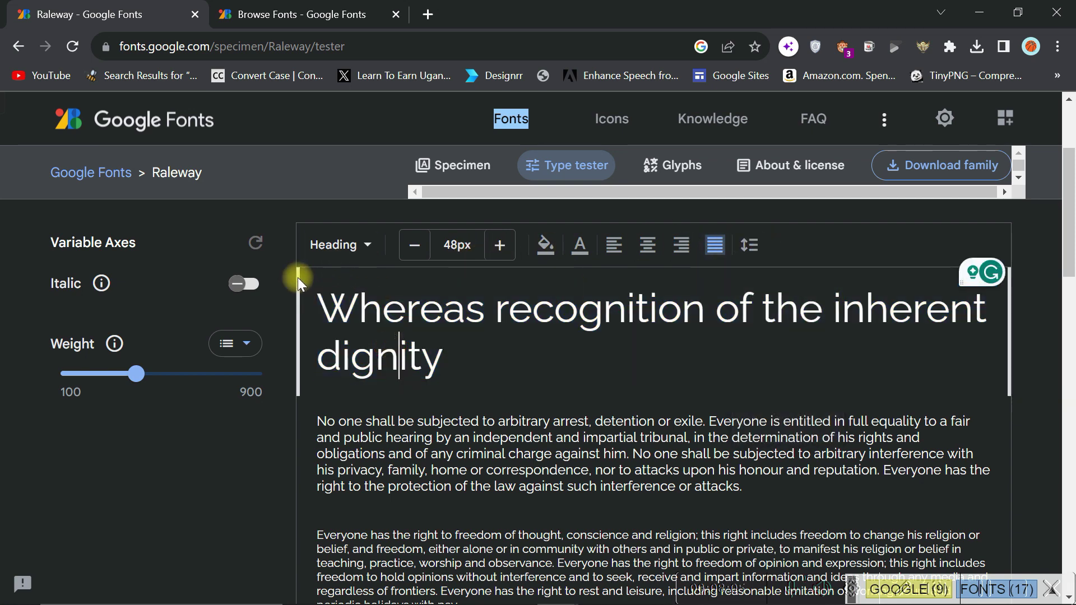
{"action": "left_click", "coordinate": [339, 246]}
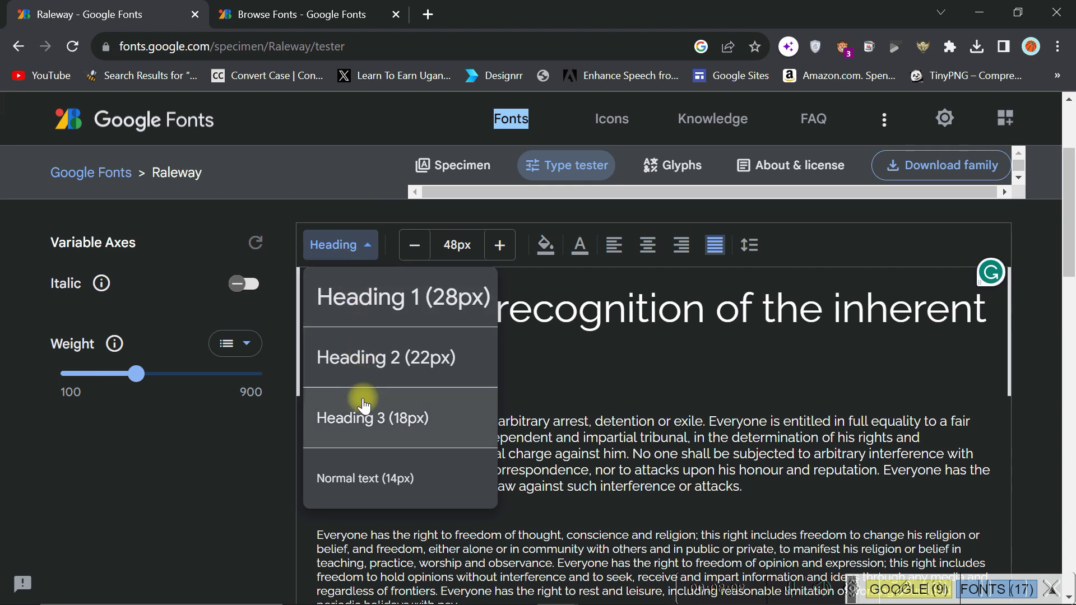
{"action": "left_click", "coordinate": [418, 250]}
{"action": "left_click", "coordinate": [415, 247]}
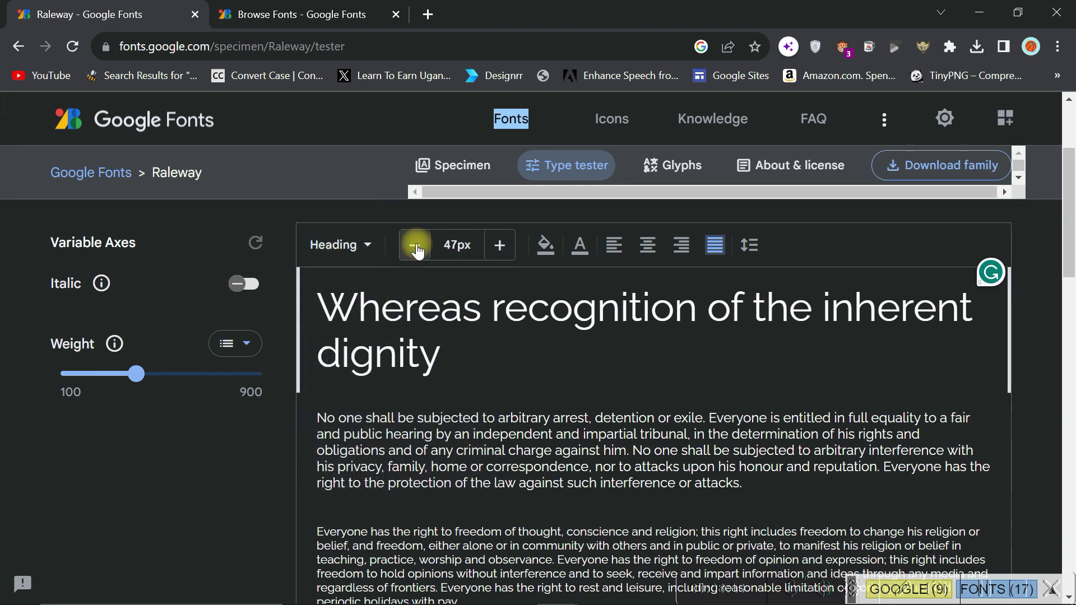
{"action": "left_click", "coordinate": [415, 247]}
{"action": "left_click", "coordinate": [415, 247]}
{"action": "left_click", "coordinate": [415, 247]}
{"action": "left_click", "coordinate": [415, 246]}
{"action": "left_click", "coordinate": [498, 247]}
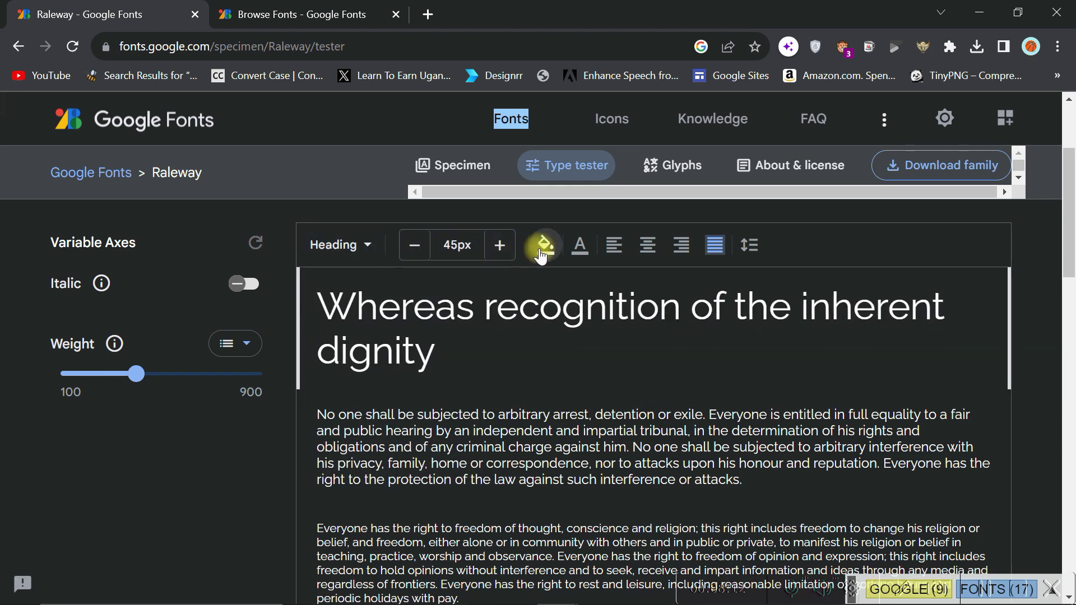
Review the type tester's background colour, text alignment and line height options for the sample heading.
{"action": "left_click", "coordinate": [543, 255]}
{"action": "left_click", "coordinate": [616, 246]}
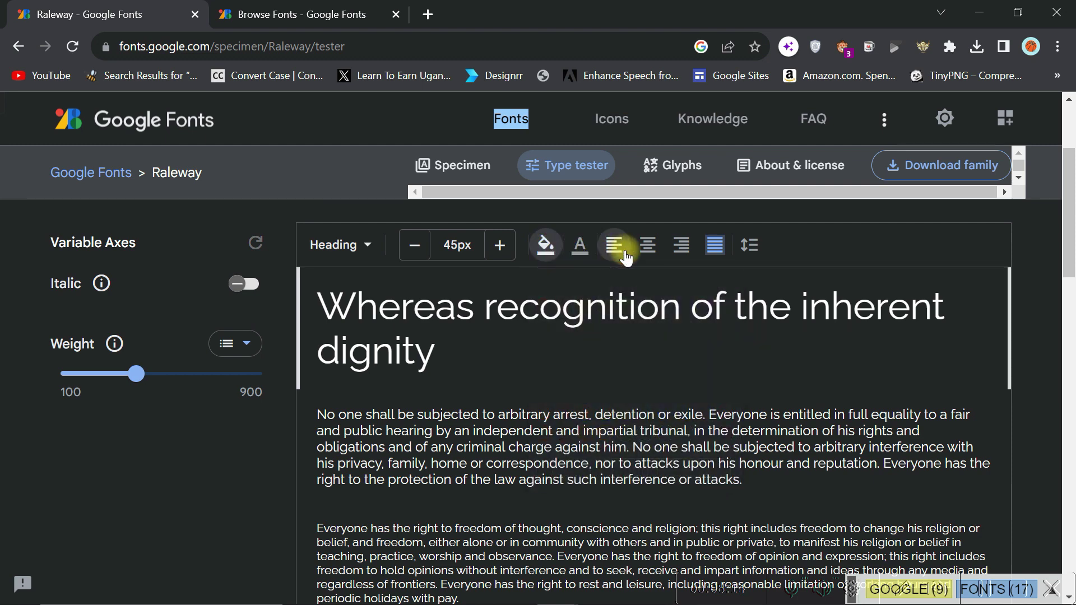
{"action": "left_click", "coordinate": [648, 246]}
{"action": "left_click", "coordinate": [681, 247]}
{"action": "left_click", "coordinate": [715, 247]}
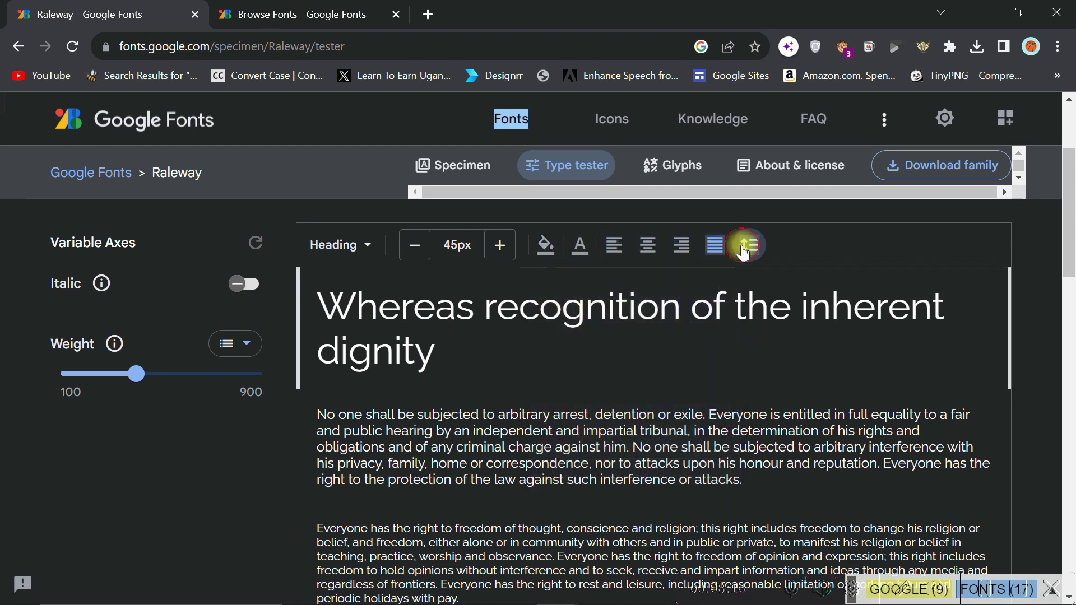
{"action": "left_click", "coordinate": [748, 247]}
{"action": "left_click", "coordinate": [744, 251]}
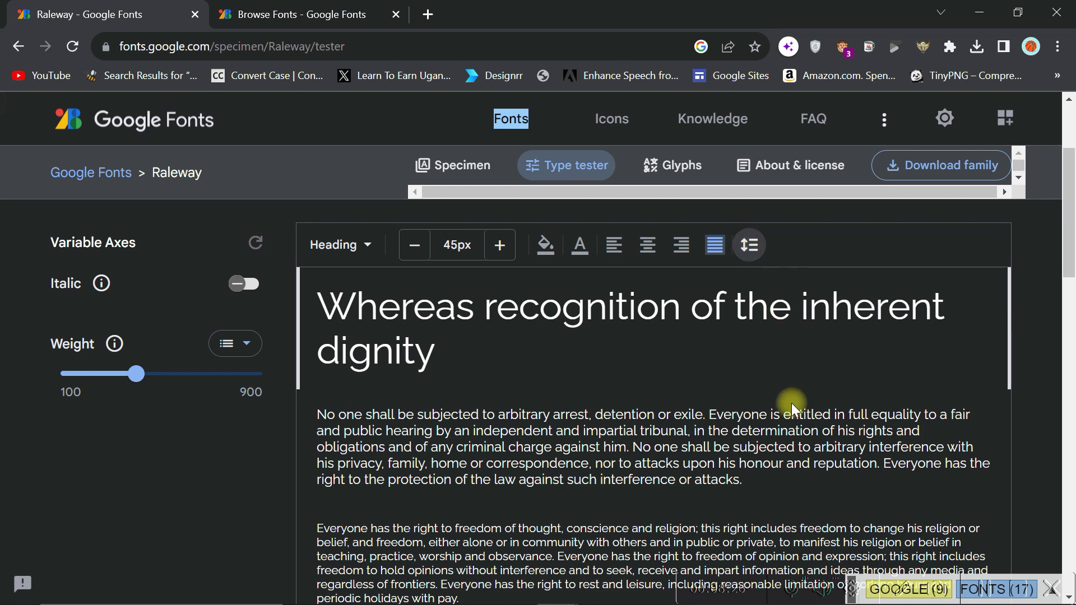
Switch to the Browse Fonts page and look through the sample cards of the other available fonts.
{"action": "key", "text": "ctrl+Tab"}
{"action": "scroll", "coordinate": [440, 306], "scroll_direction": "down", "scroll_amount": 10}
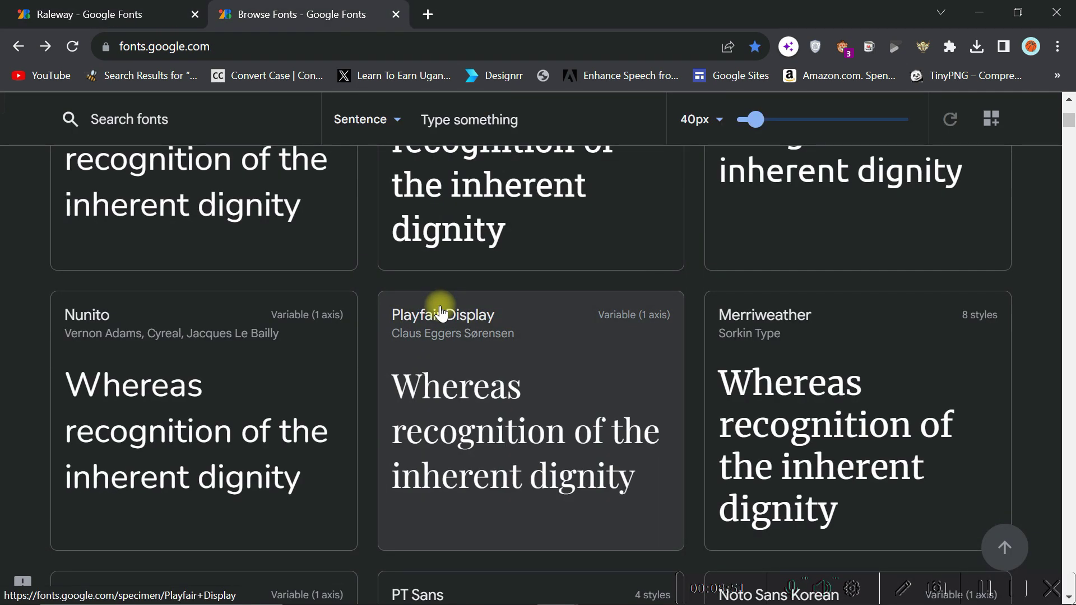
{"action": "scroll", "coordinate": [441, 312], "scroll_direction": "down", "scroll_amount": 15}
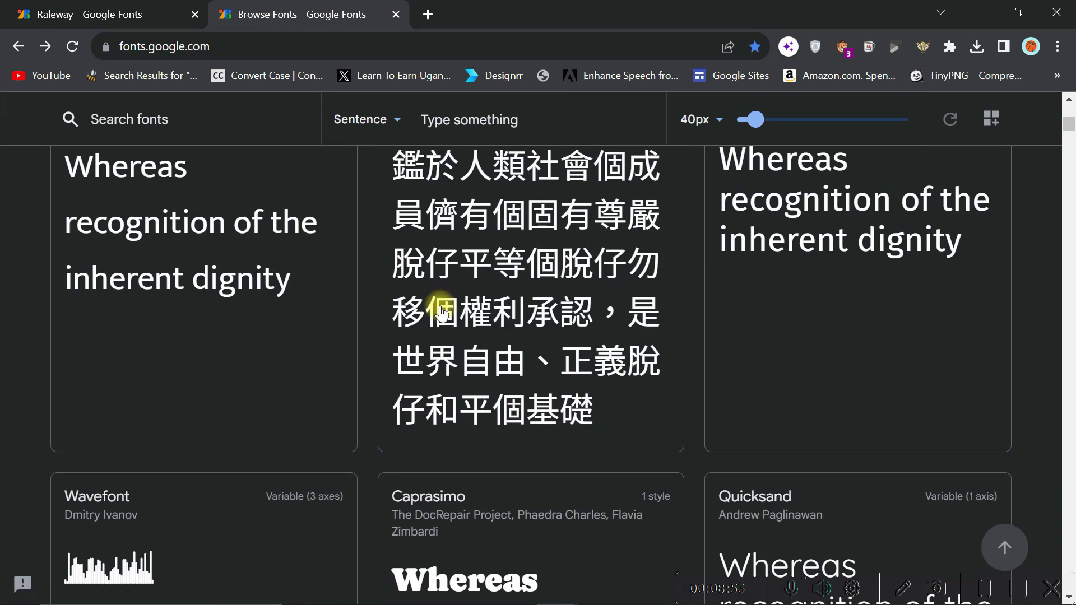
{"action": "scroll", "coordinate": [441, 312], "scroll_direction": "down", "scroll_amount": 5}
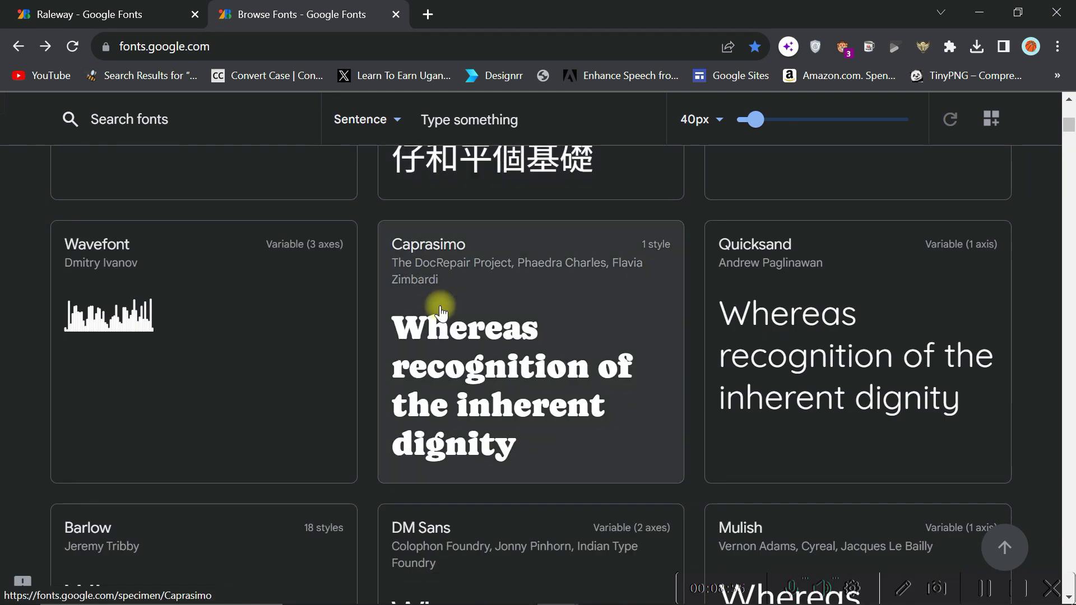
{"action": "scroll", "coordinate": [441, 312], "scroll_direction": "down", "scroll_amount": 5}
{"action": "scroll", "coordinate": [441, 312], "scroll_direction": "up", "scroll_amount": 5}
{"action": "scroll", "coordinate": [441, 313], "scroll_direction": "down", "scroll_amount": 5}
{"action": "scroll", "coordinate": [441, 312], "scroll_direction": "down", "scroll_amount": 15}
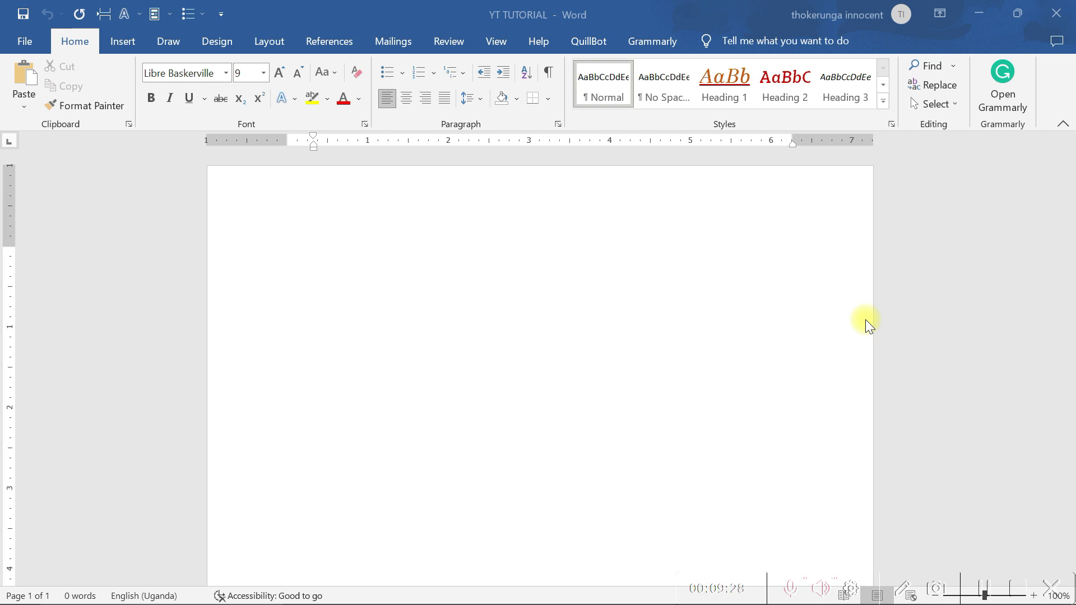
In Word's YT TUTORIAL document, insert a Simple Text Box and replace its placeholder with "HDSJHDRJFSDIFDOPKSJKLSEDTSVA0, 9M;EV,9PAVWL0".
{"action": "left_click", "coordinate": [122, 42]}
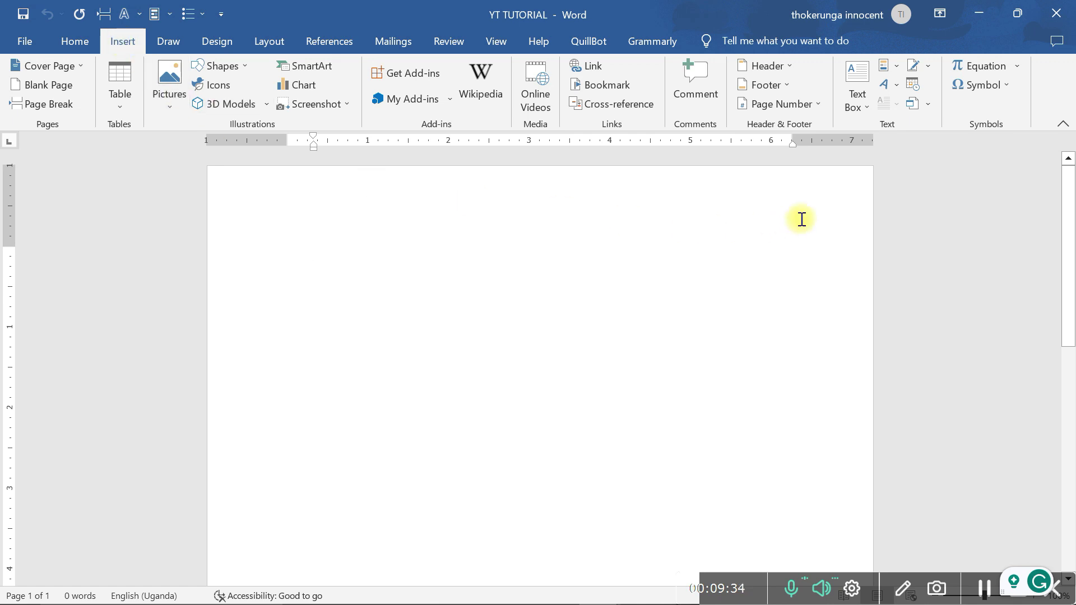
{"action": "left_click", "coordinate": [866, 107]}
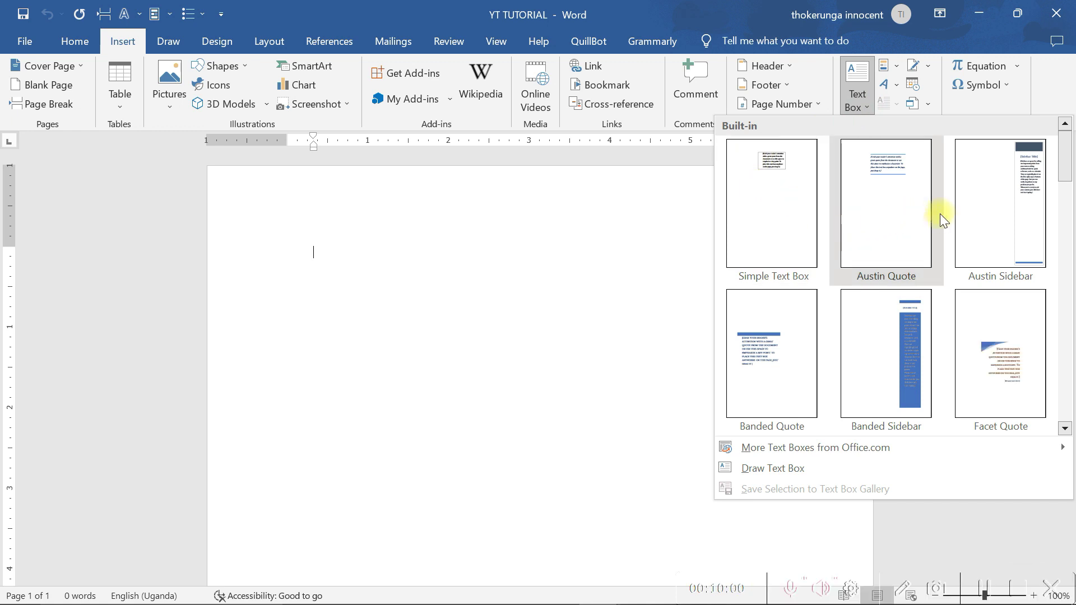
{"action": "left_click", "coordinate": [790, 207]}
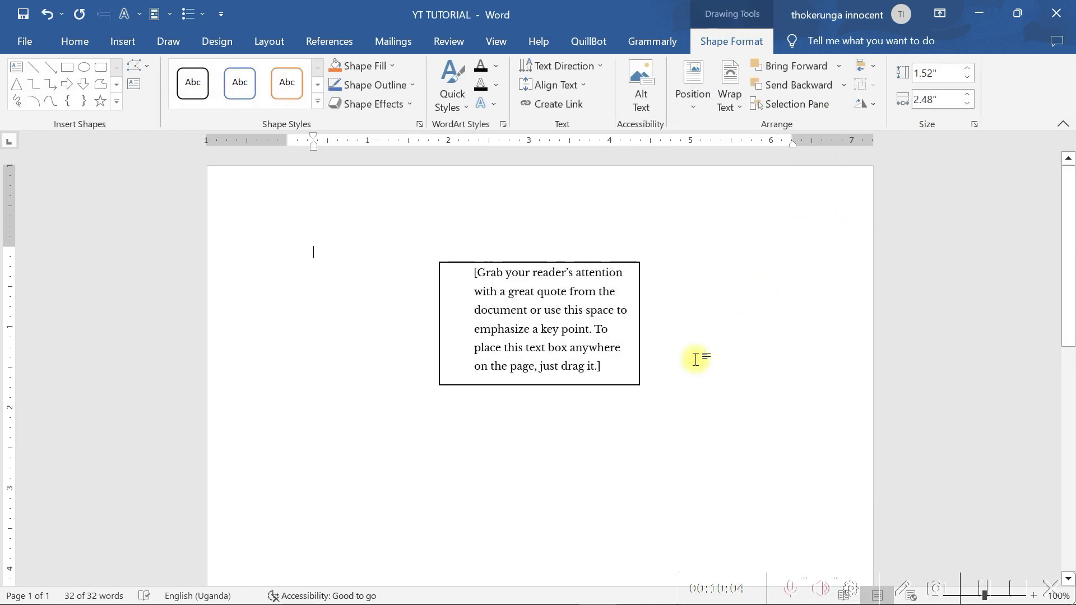
{"action": "left_click", "coordinate": [553, 338]}
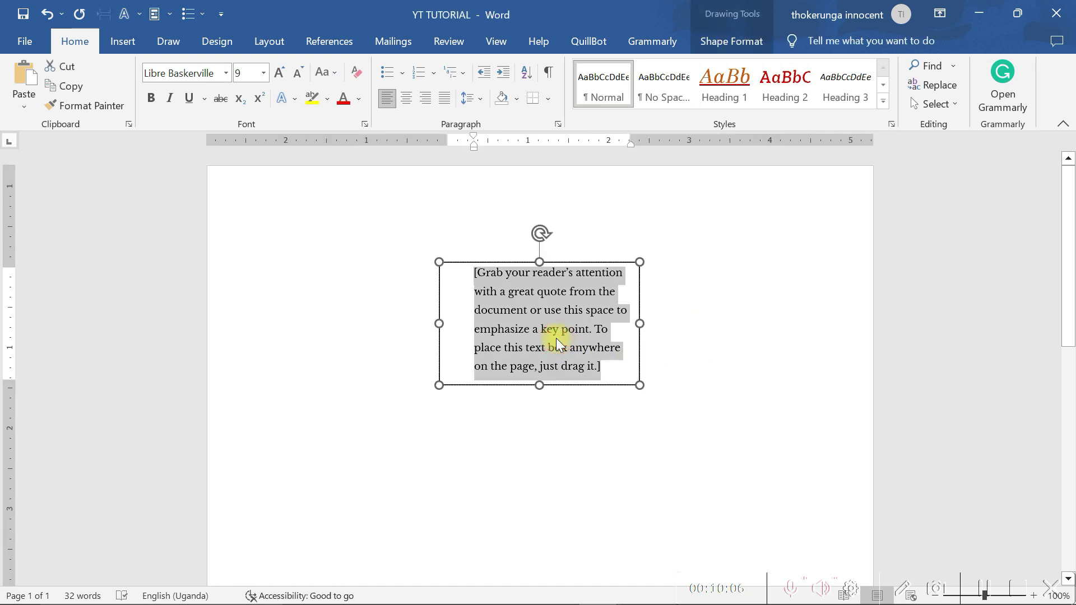
{"action": "key", "text": "BackSpace"}
{"action": "type", "text": "HDSJHDR"}
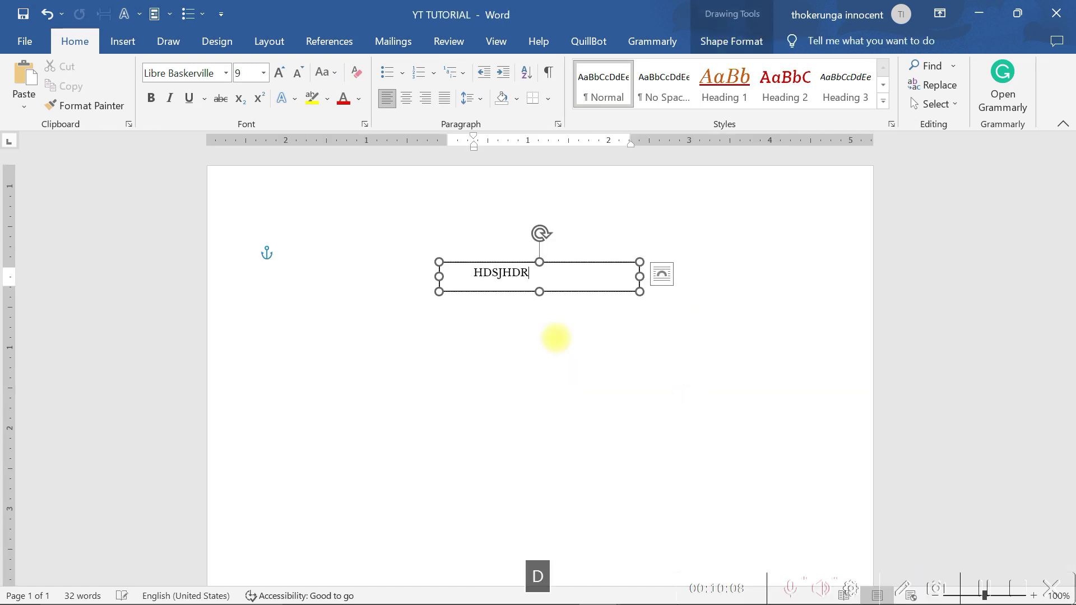
{"action": "type", "text": "JFSDIFDOPKSJKLSEDTSVA0, 9M;EV,9PAVWL0"}
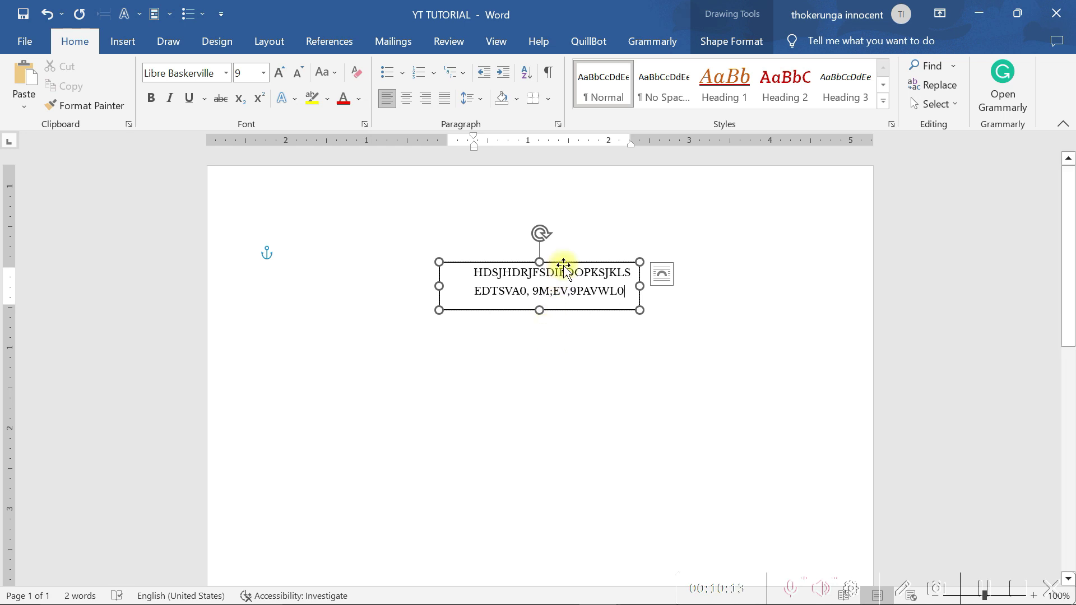
Move the simple text box toward the page's left margin, and cut it from the document.
{"action": "left_click_drag", "start_coordinate": [564, 261], "coordinate": [483, 271]}
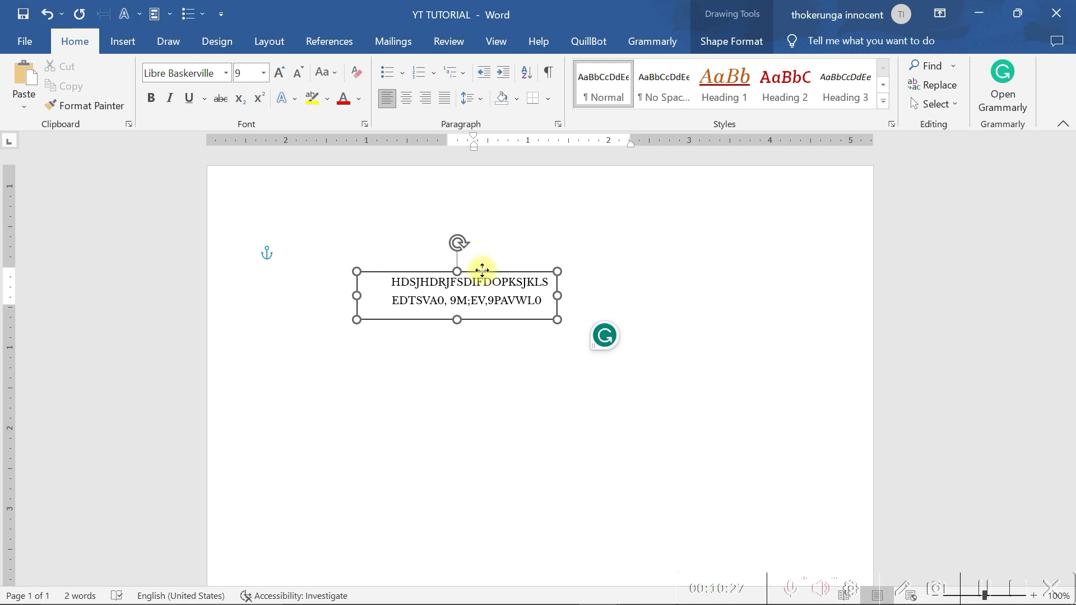
{"action": "right_click", "coordinate": [513, 268]}
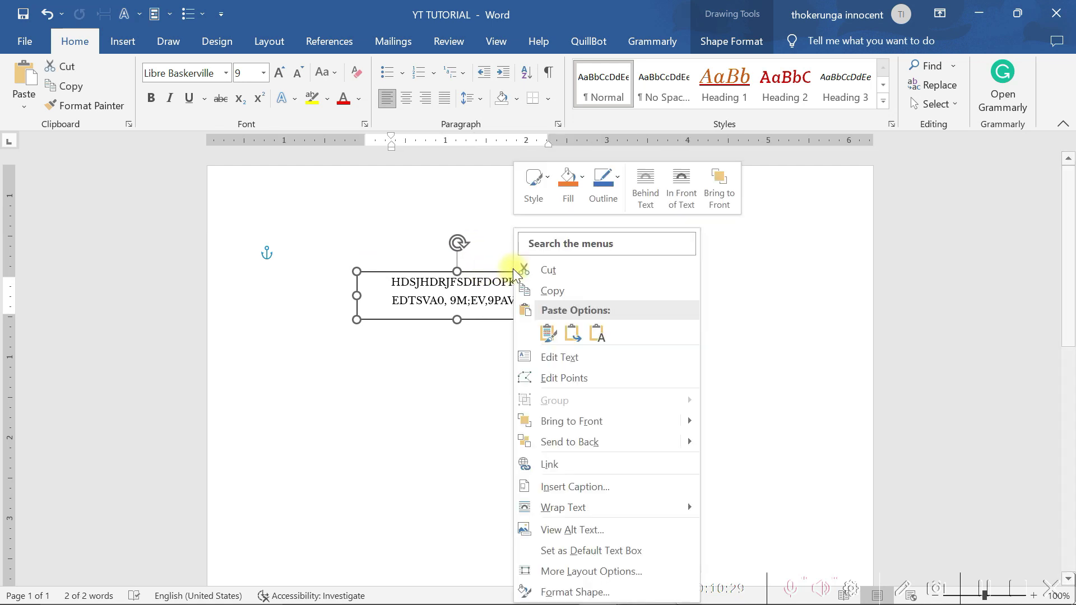
{"action": "left_click", "coordinate": [540, 268]}
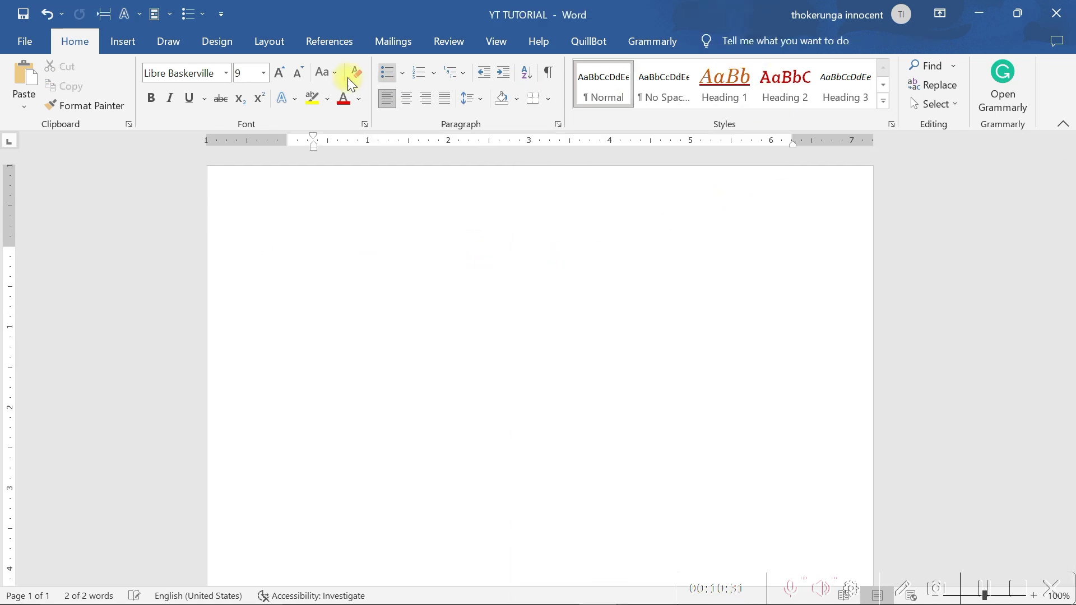
Insert an Austin Quote text box and replace its placeholder with "HJUETIOWFUYFOPIVVM".
{"action": "left_click", "coordinate": [119, 40]}
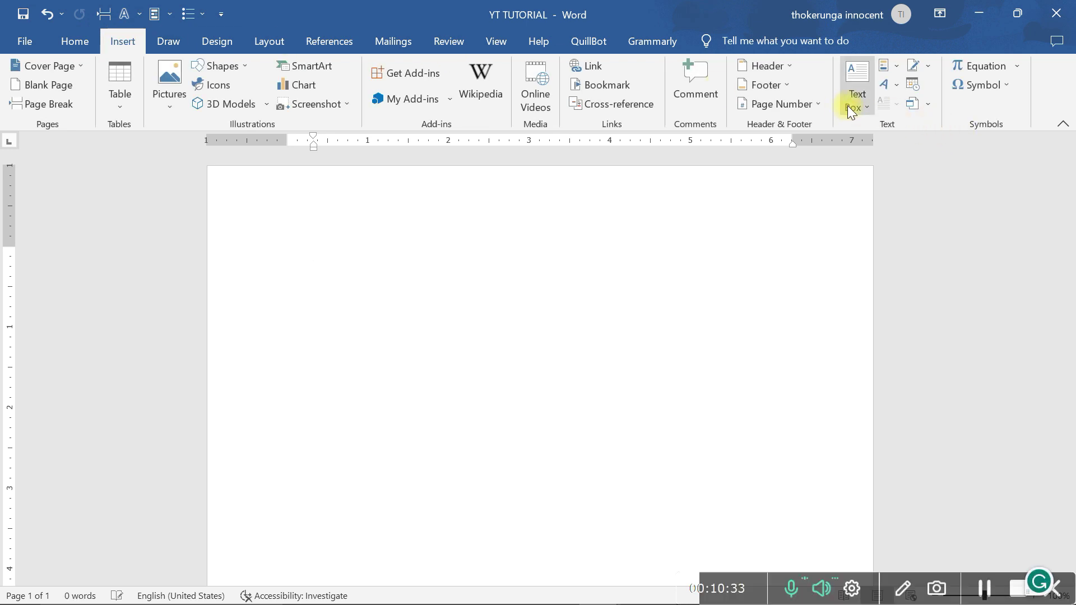
{"action": "left_click", "coordinate": [850, 105]}
{"action": "left_click", "coordinate": [878, 202]}
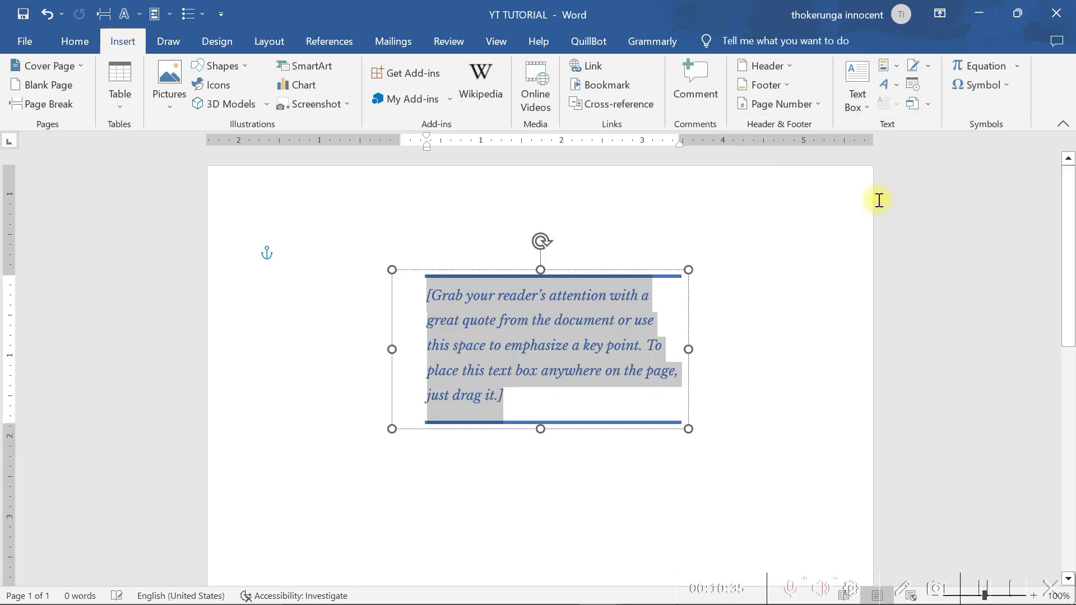
{"action": "left_click", "coordinate": [756, 336]}
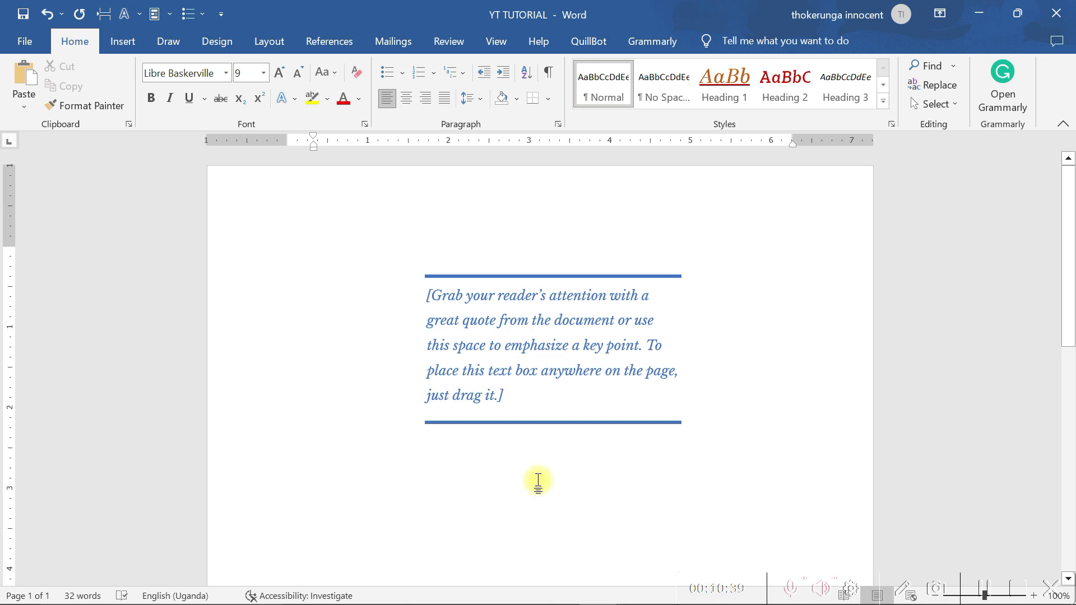
{"action": "left_click_drag", "start_coordinate": [507, 276], "coordinate": [500, 396]}
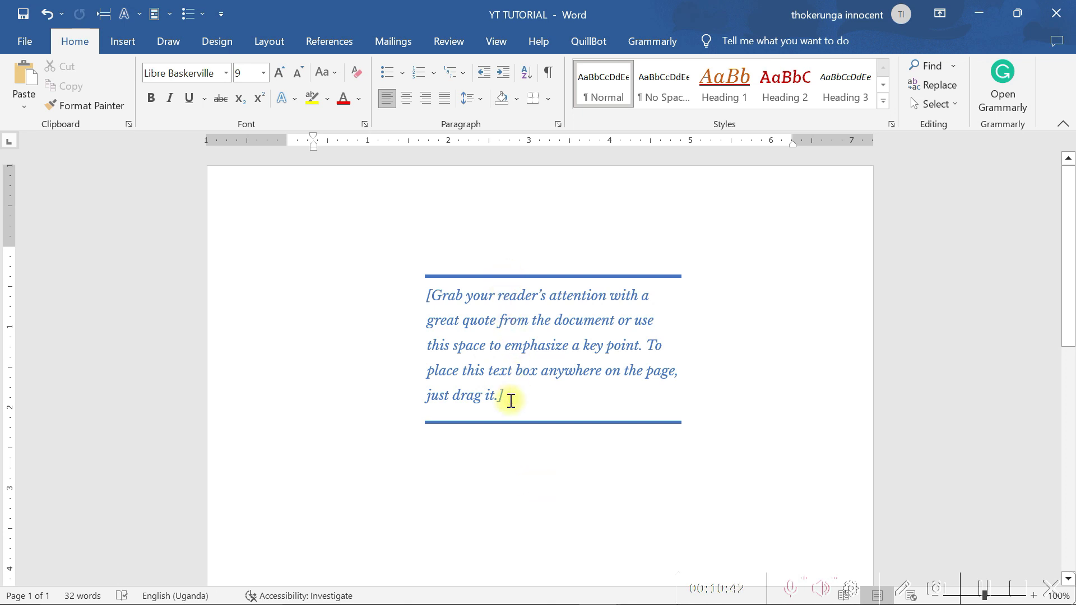
{"action": "type", "text": "HJUETIOWFUYFOPIVV"}
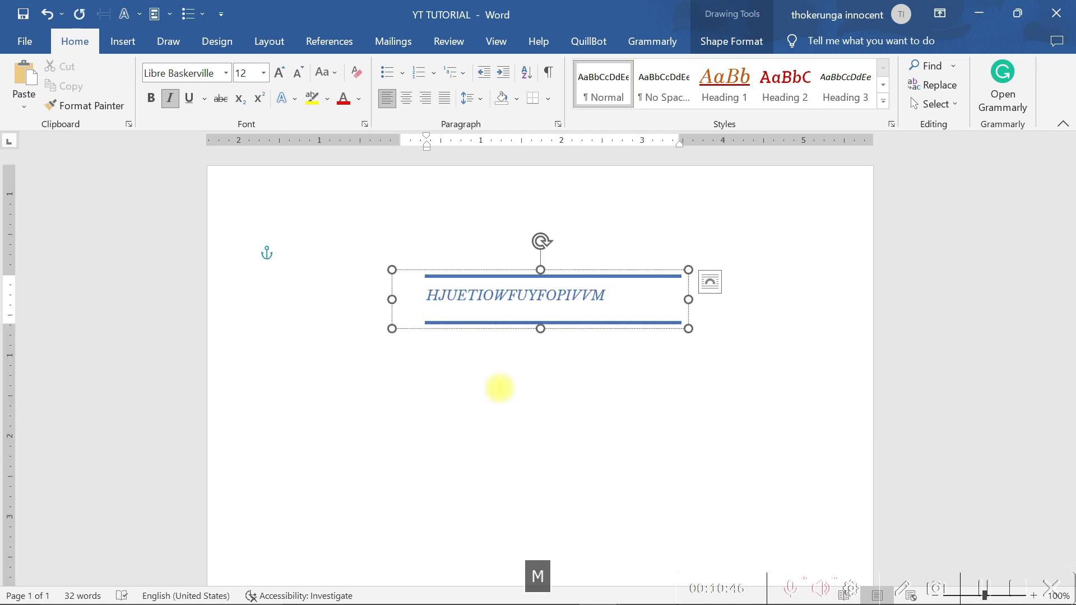
{"action": "type", "text": "M"}
Move the Austin Quote box up to the page's left margin, and cut it from the document.
{"action": "left_click_drag", "start_coordinate": [581, 274], "coordinate": [488, 257]}
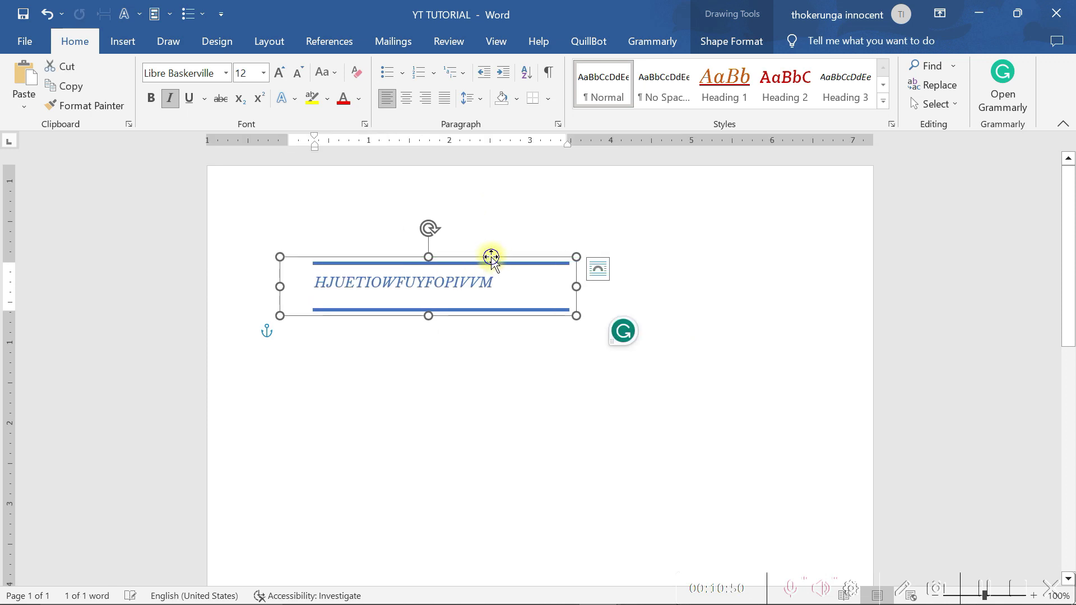
{"action": "right_click", "coordinate": [491, 259]}
{"action": "left_click", "coordinate": [519, 269]}
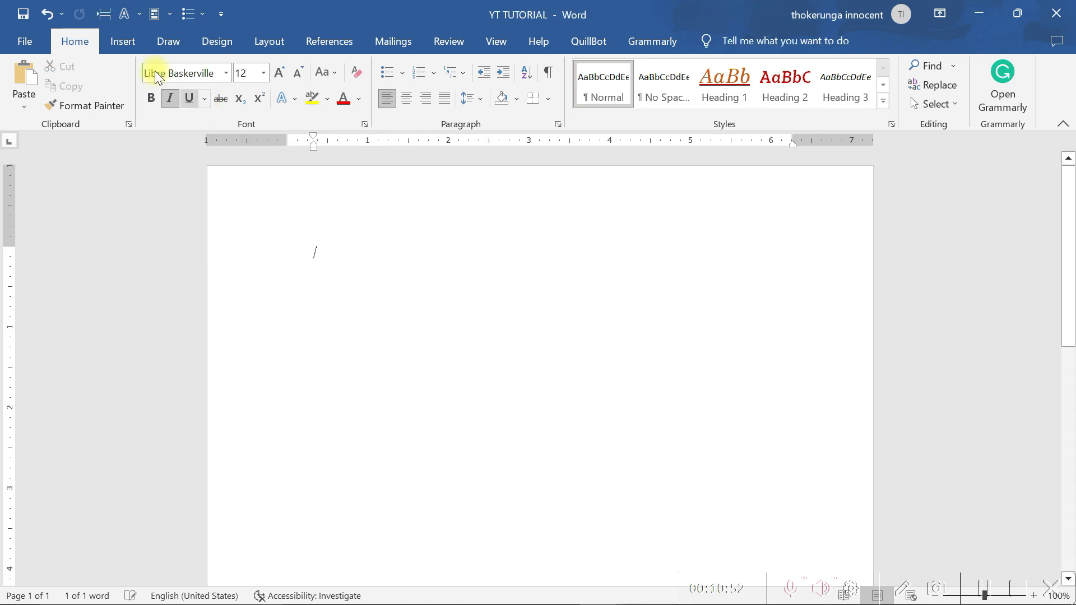
Insert an Austin Sidebar, place it along the page's left margin, and replace its body placeholder with "STUIOFS9DYBSM9BVGUEVL[-EBM".
{"action": "left_click", "coordinate": [123, 41]}
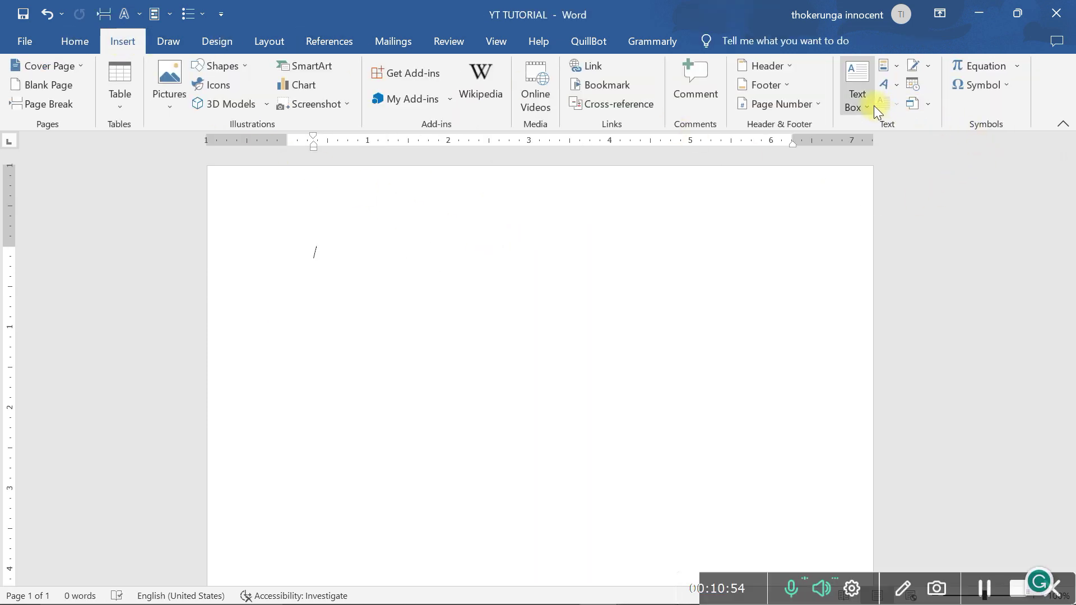
{"action": "left_click", "coordinate": [876, 110]}
{"action": "left_click", "coordinate": [989, 199]}
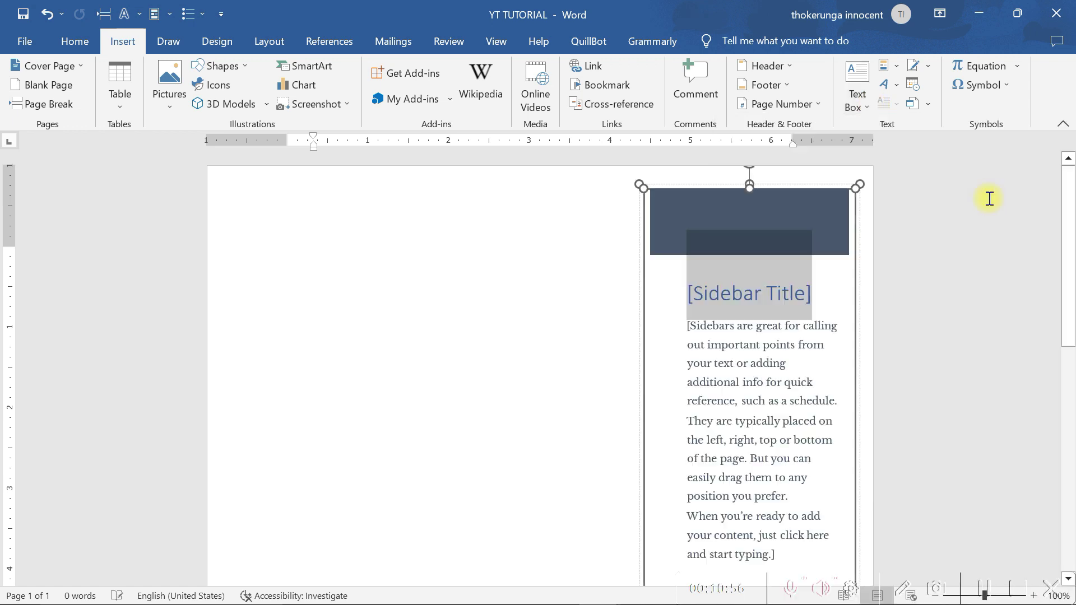
{"action": "scroll", "coordinate": [577, 388], "scroll_direction": "down", "scroll_amount": 3}
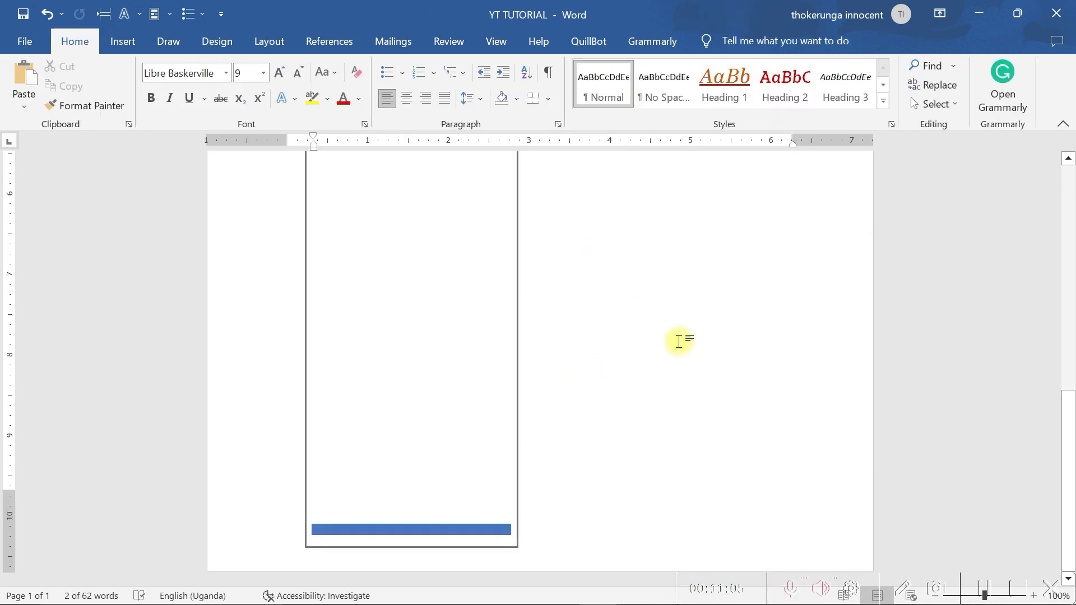
{"action": "scroll", "coordinate": [758, 370], "scroll_direction": "up", "scroll_amount": 10}
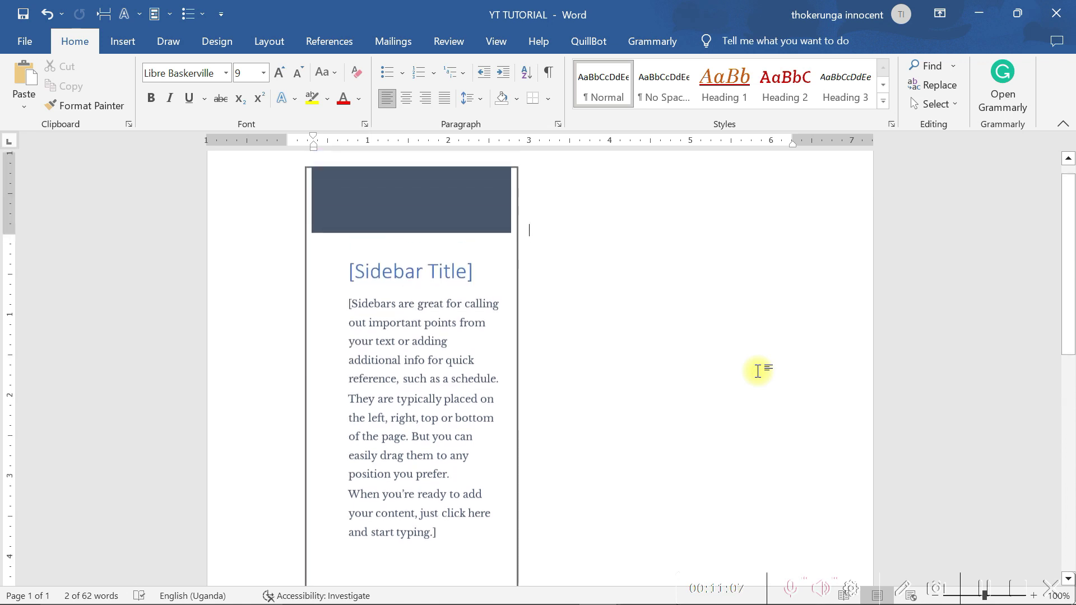
{"action": "left_click", "coordinate": [421, 362]}
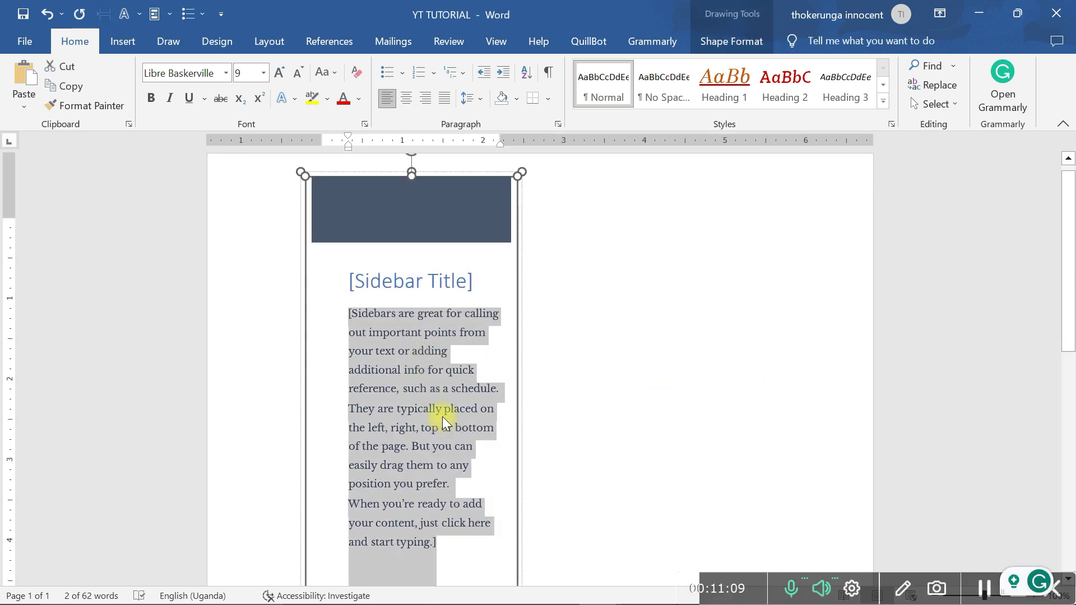
{"action": "type", "text": "STUIOFS9DYBSM9BVGUEVL[-EBM"}
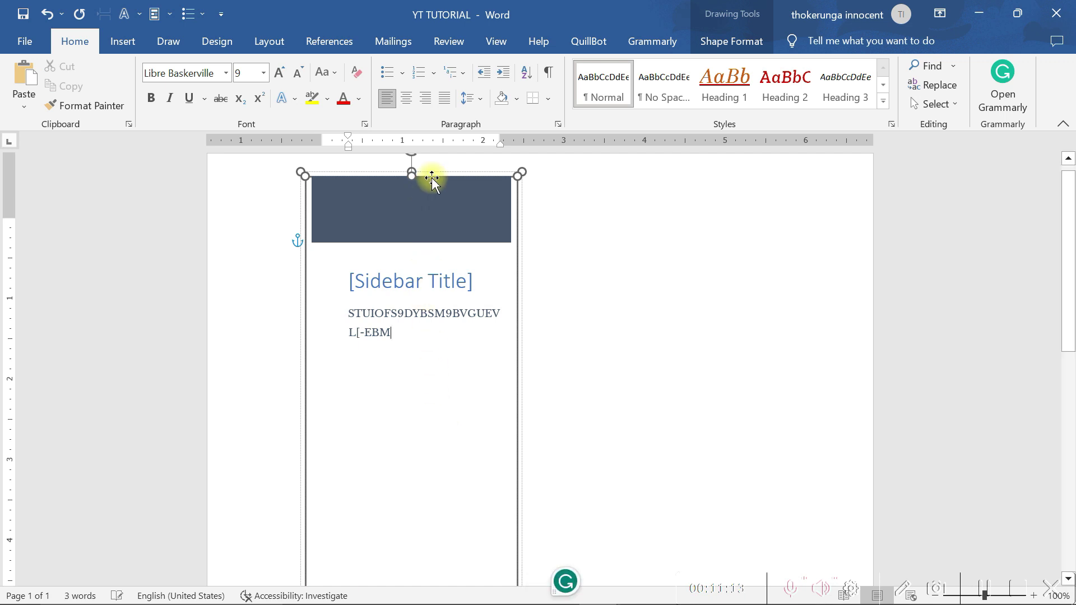
Cut the Austin Sidebar's text box and its remaining banner and frame from the document.
{"action": "right_click", "coordinate": [431, 178]}
{"action": "left_click", "coordinate": [438, 216]}
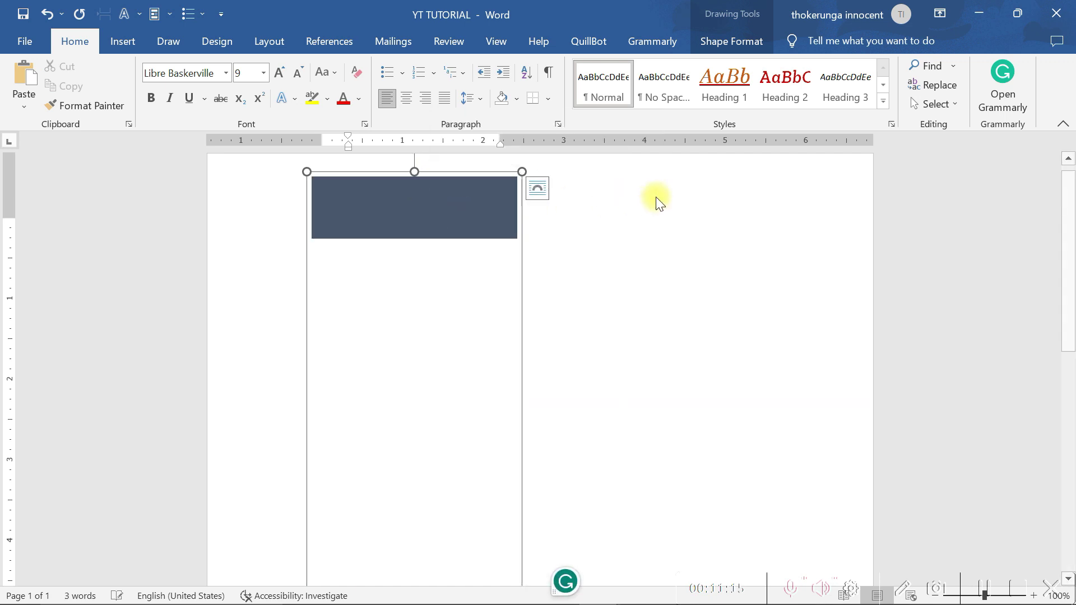
{"action": "right_click", "coordinate": [453, 173]}
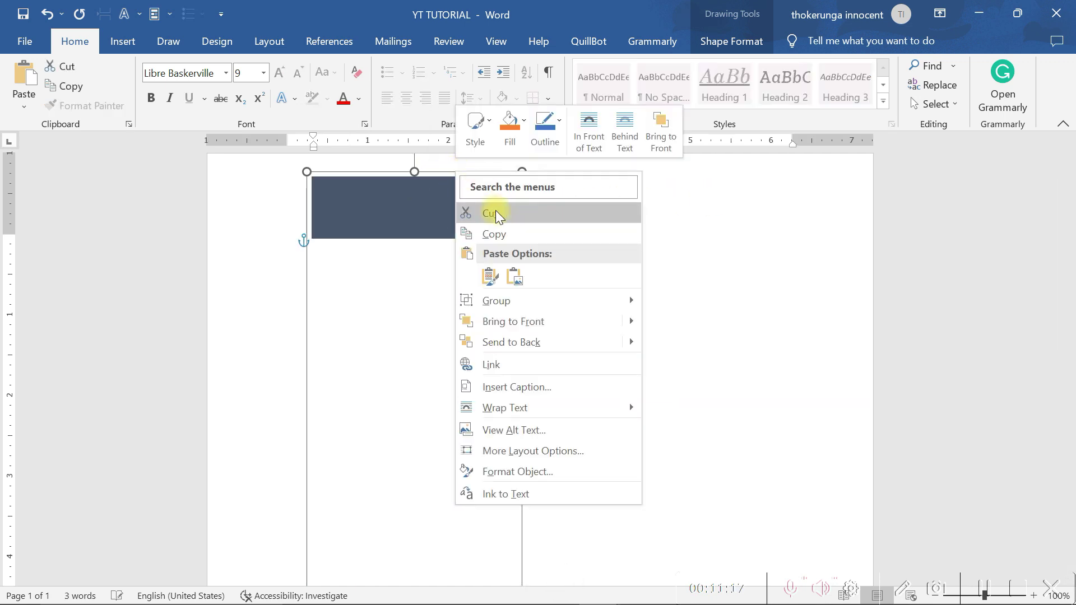
{"action": "left_click", "coordinate": [465, 211]}
Draw a custom text box about 3.14" high and 6.31" wide, and enter "UERUIOETIUOTESIUOTIUOESUIOETSIE5WIHVEUIOVEWIMN OVM N" in it.
{"action": "left_click", "coordinate": [121, 41]}
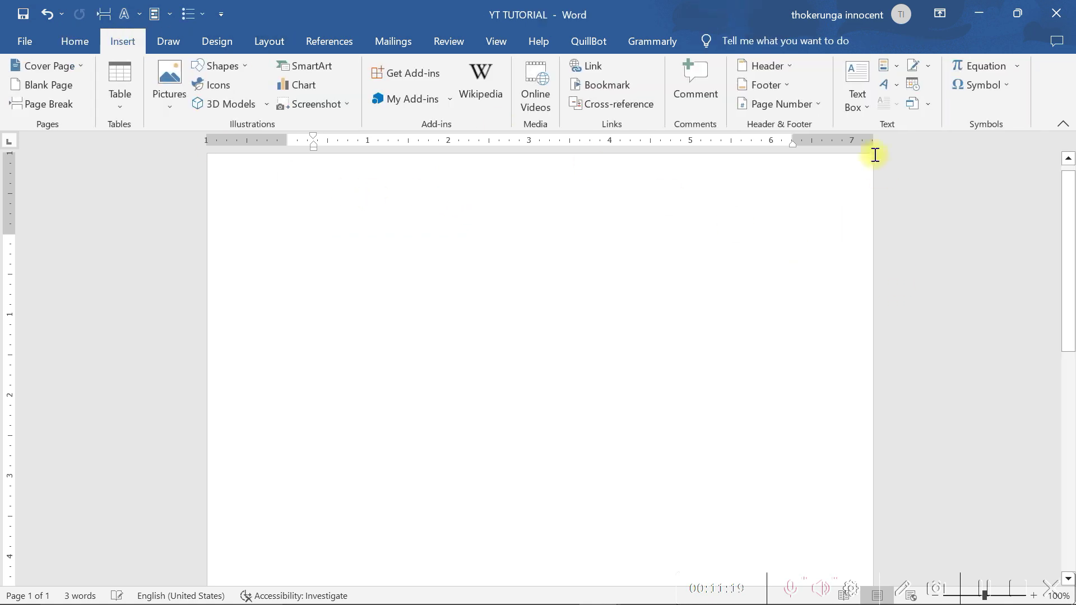
{"action": "left_click", "coordinate": [855, 108]}
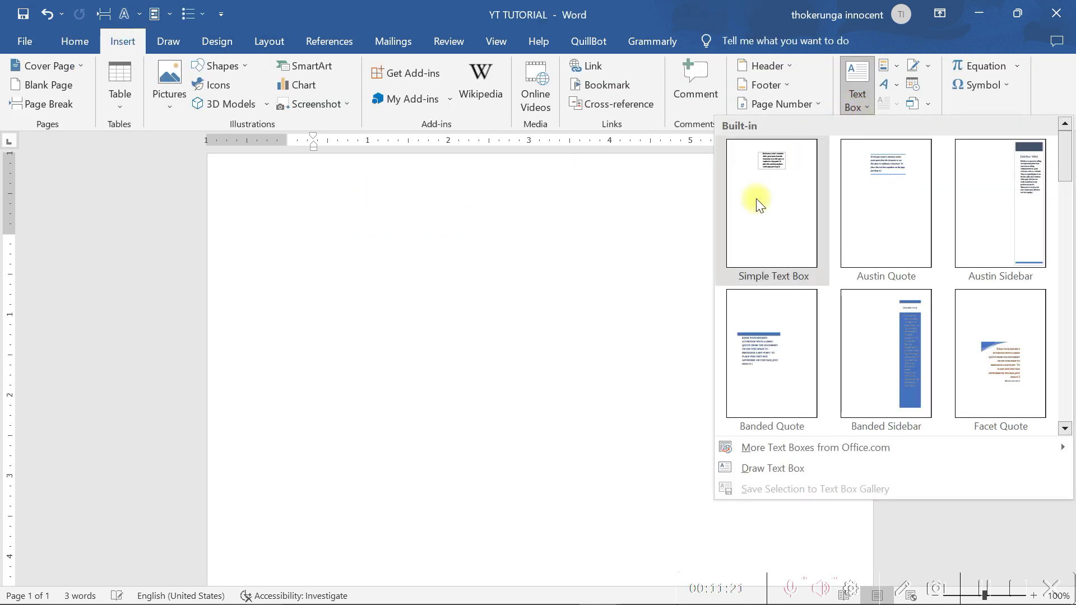
{"action": "left_click", "coordinate": [778, 468]}
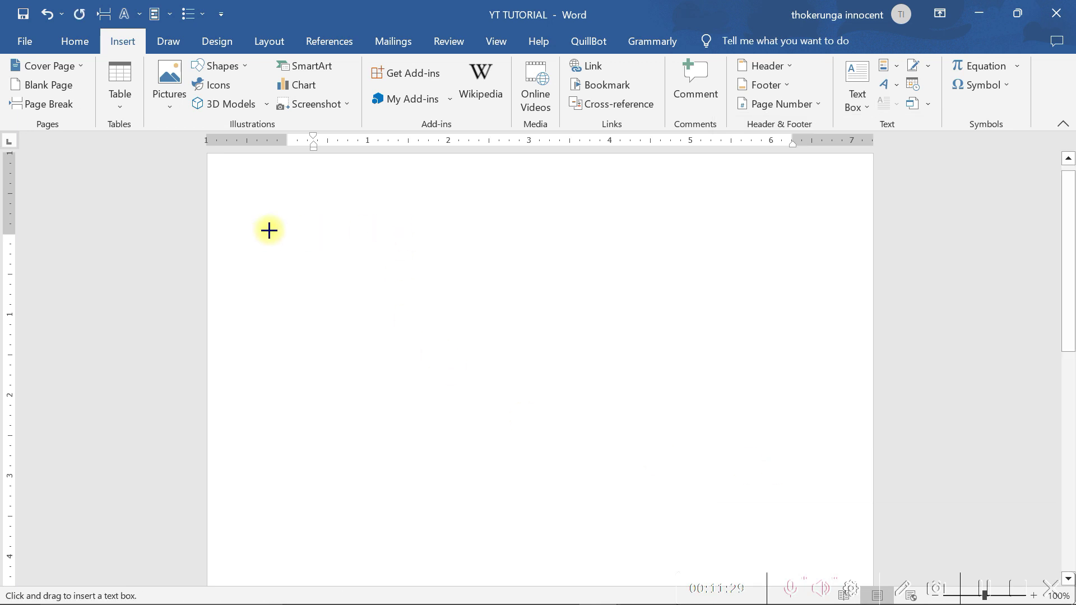
{"action": "left_click_drag", "start_coordinate": [283, 212], "coordinate": [793, 465]}
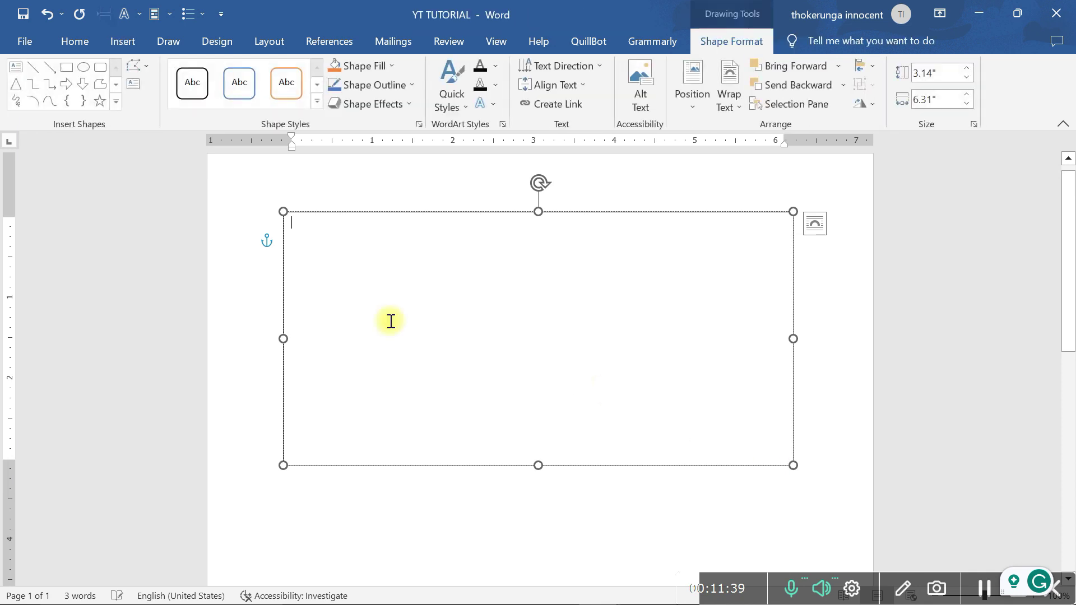
{"action": "type", "text": "UERUIOETIUOTESIUOTIUO"}
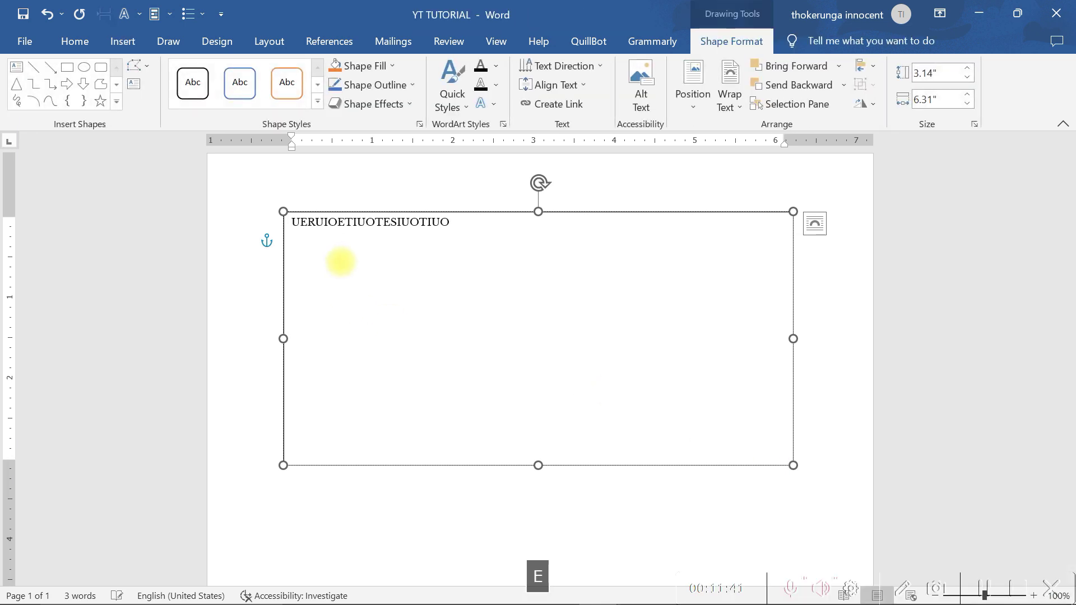
{"action": "type", "text": "ESUIOETSIE5WIHVEUIOVEWIMN OVM N"}
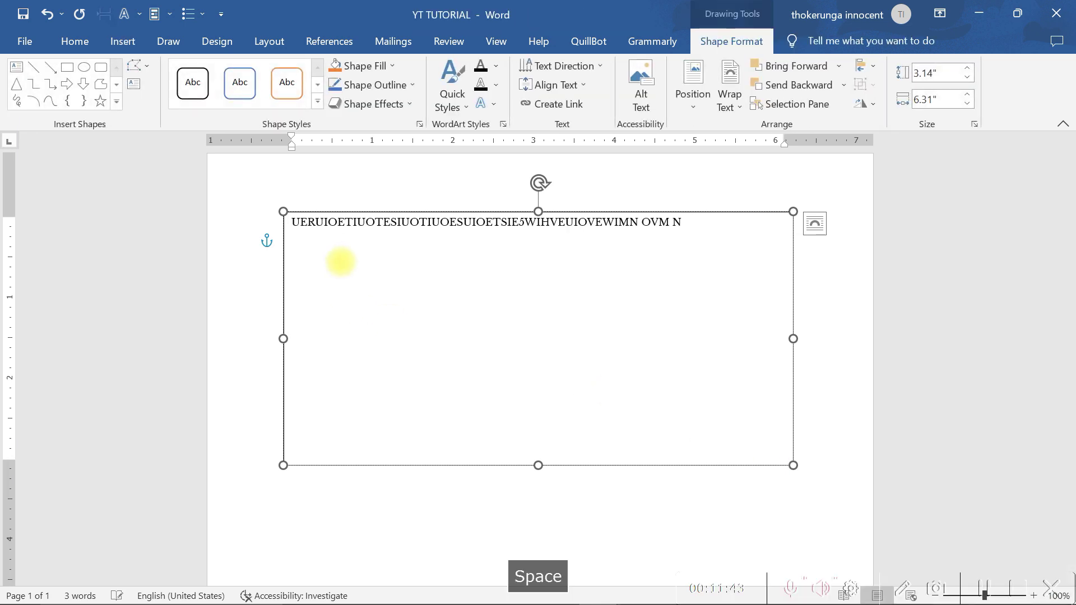
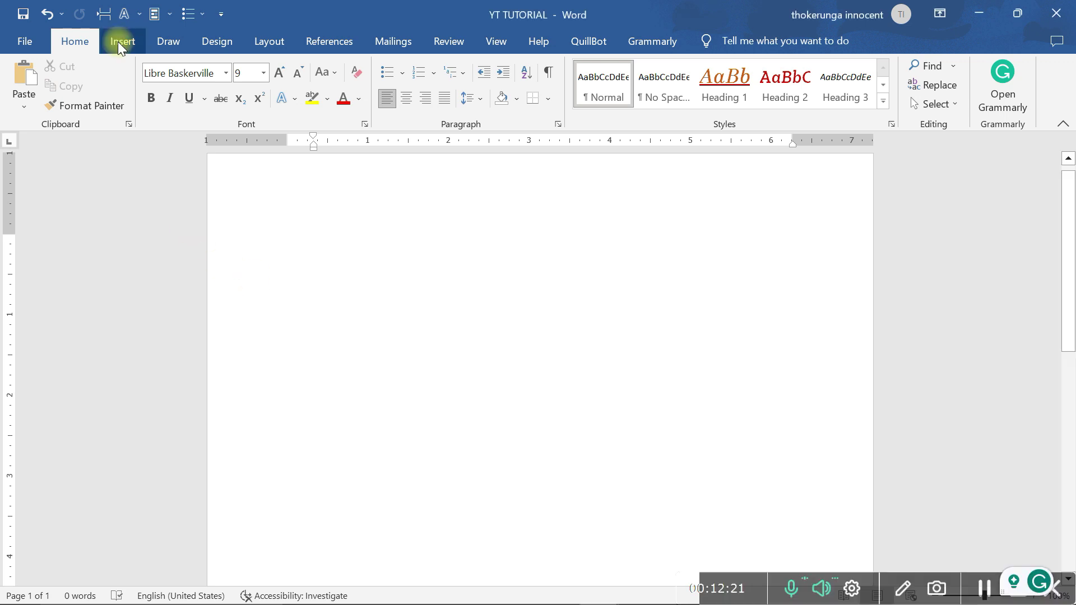
Draw a rectangle about 4.2" high and 9.81" wide across the page, and move it up to cover the page's top edge.
{"action": "left_click", "coordinate": [120, 43]}
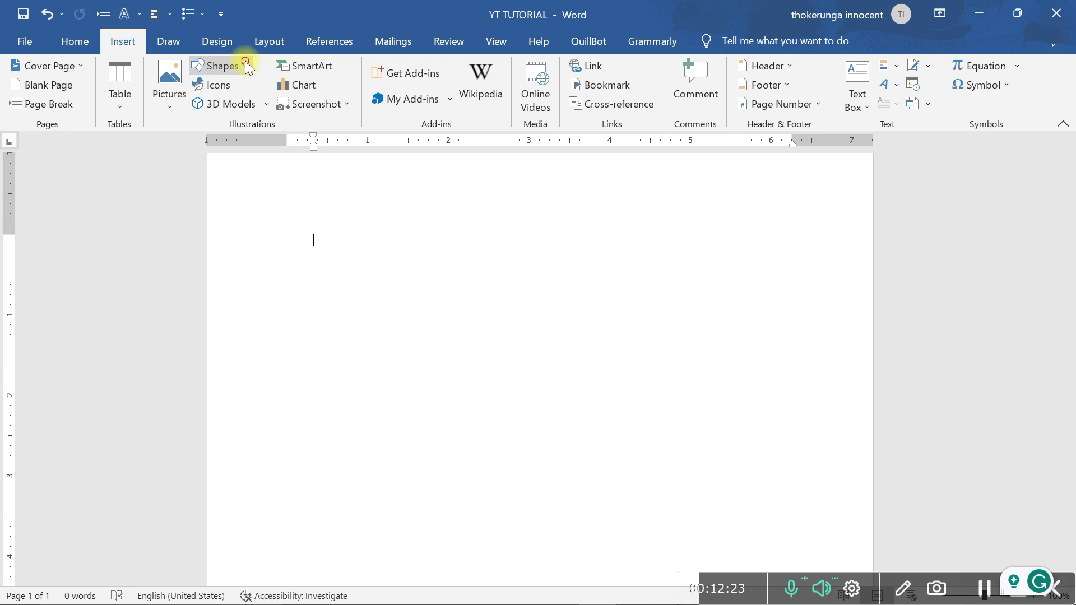
{"action": "left_click", "coordinate": [246, 66]}
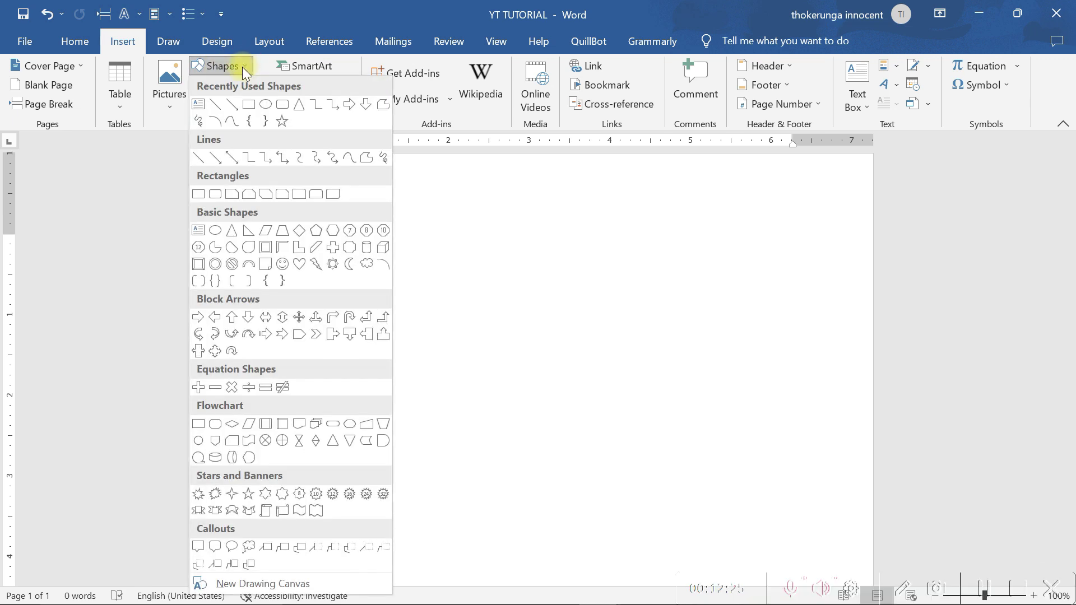
{"action": "left_click", "coordinate": [248, 104]}
{"action": "left_click_drag", "start_coordinate": [212, 158], "coordinate": [806, 432]}
{"action": "left_click_drag", "start_coordinate": [900, 462], "coordinate": [108, 497]}
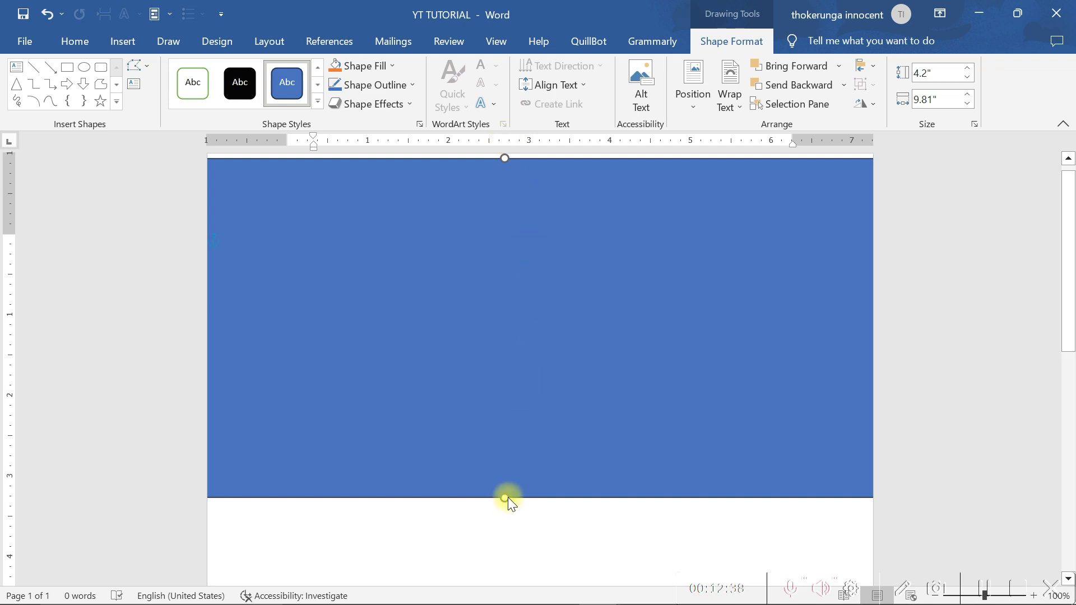
{"action": "left_click_drag", "start_coordinate": [570, 356], "coordinate": [580, 328]}
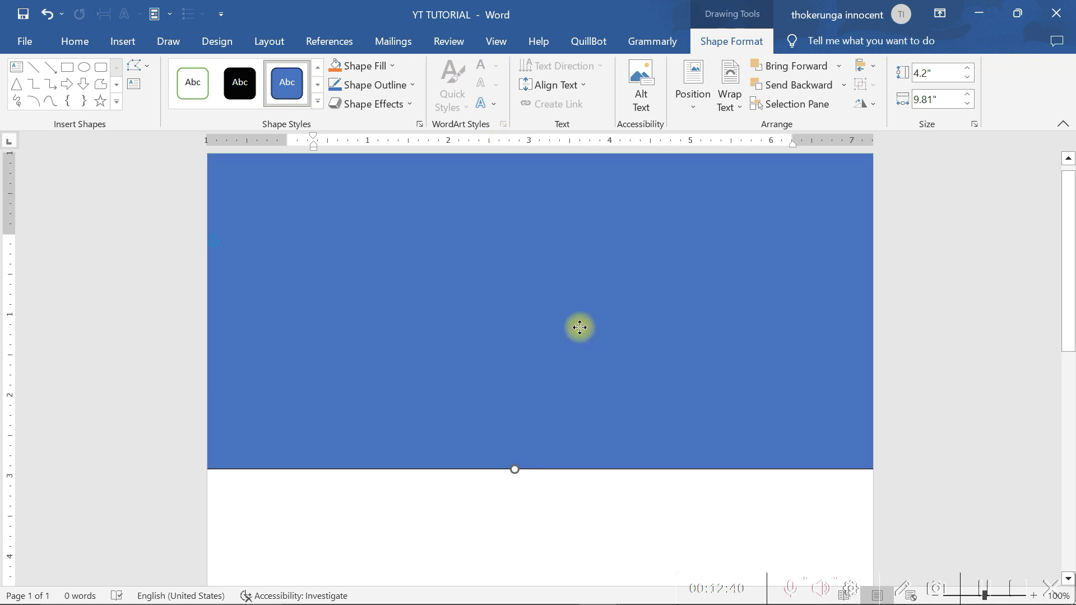
{"action": "left_click", "coordinate": [570, 540]}
{"action": "scroll", "coordinate": [570, 540], "scroll_direction": "down", "scroll_amount": 3}
{"action": "scroll", "coordinate": [570, 540], "scroll_direction": "up", "scroll_amount": 3}
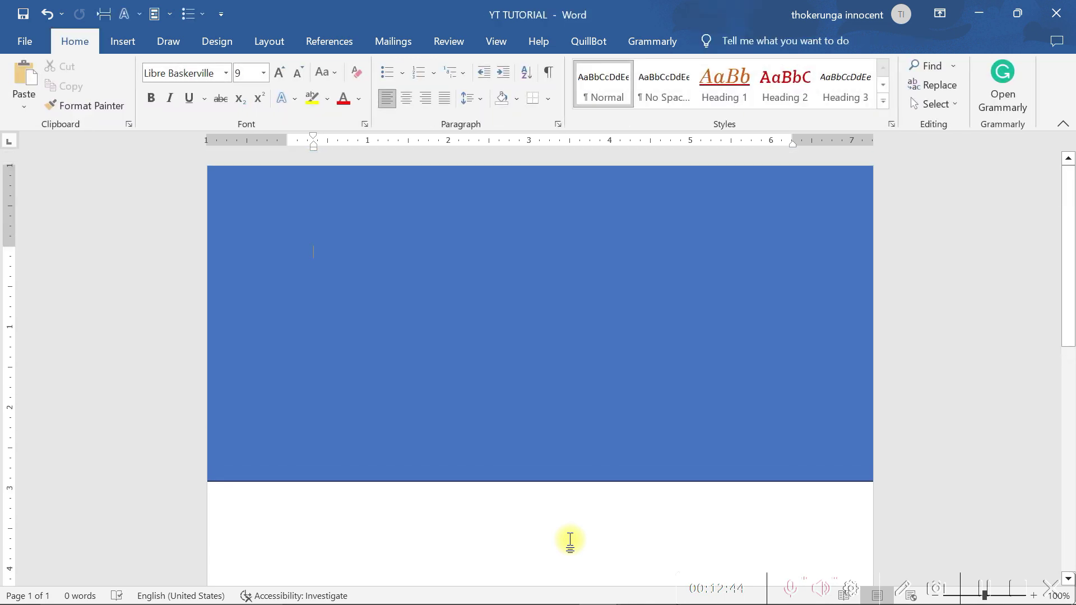
{"action": "scroll", "coordinate": [577, 521], "scroll_direction": "down", "scroll_amount": 1}
{"action": "scroll", "coordinate": [578, 523], "scroll_direction": "up", "scroll_amount": 1}
Fill the rectangle with the picture tbvdsyrf from the Desktop folder.
{"action": "left_click", "coordinate": [544, 332]}
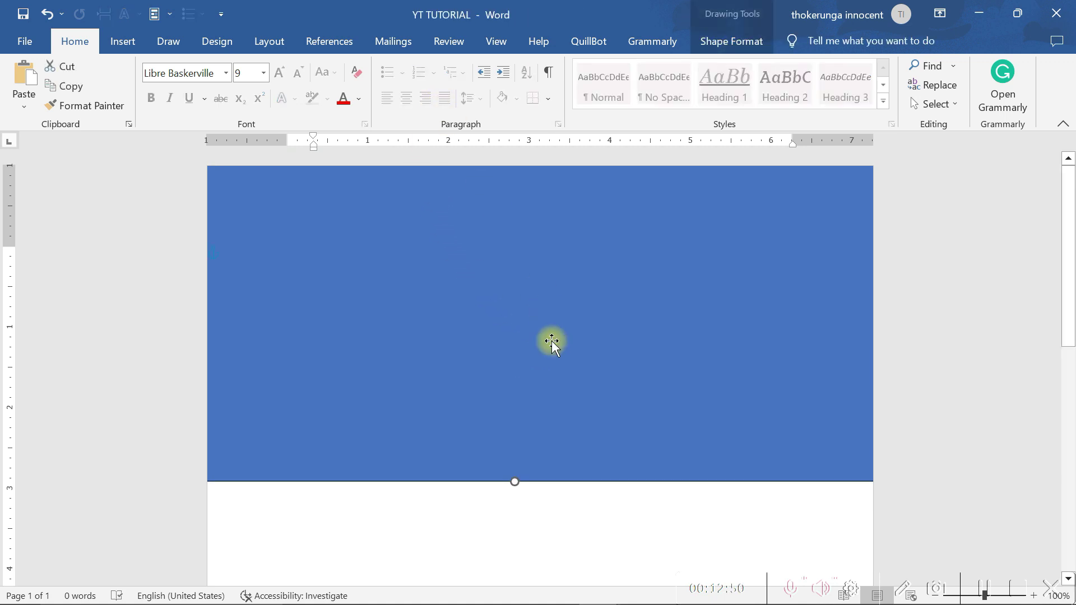
{"action": "left_click", "coordinate": [726, 39]}
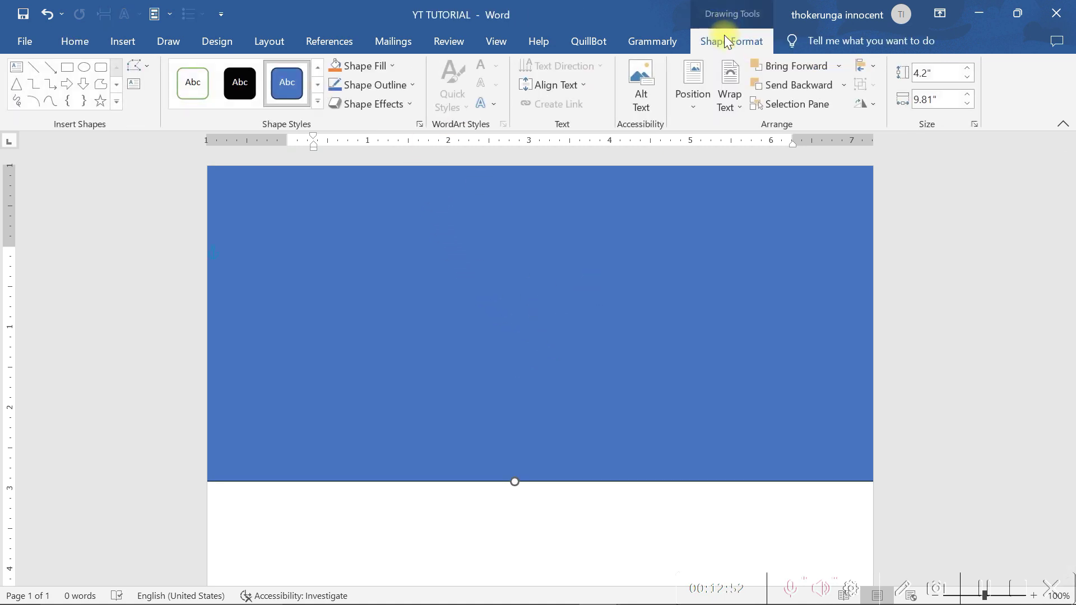
{"action": "left_click", "coordinate": [381, 66]}
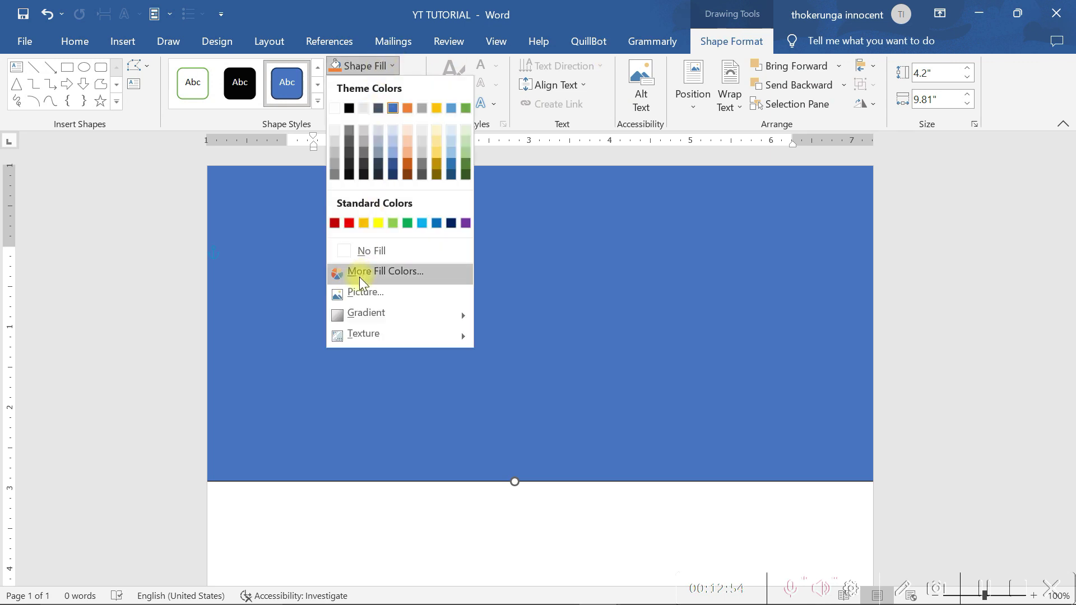
{"action": "left_click", "coordinate": [364, 291]}
{"action": "left_click", "coordinate": [392, 271]}
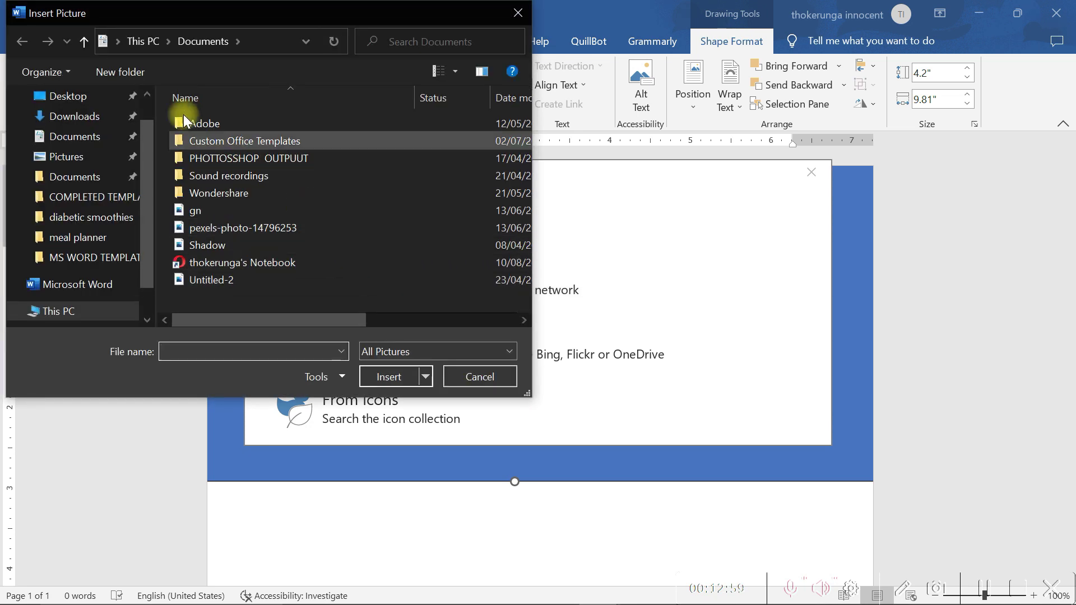
{"action": "left_click", "coordinate": [61, 97]}
{"action": "scroll", "coordinate": [399, 221], "scroll_direction": "down", "scroll_amount": 10}
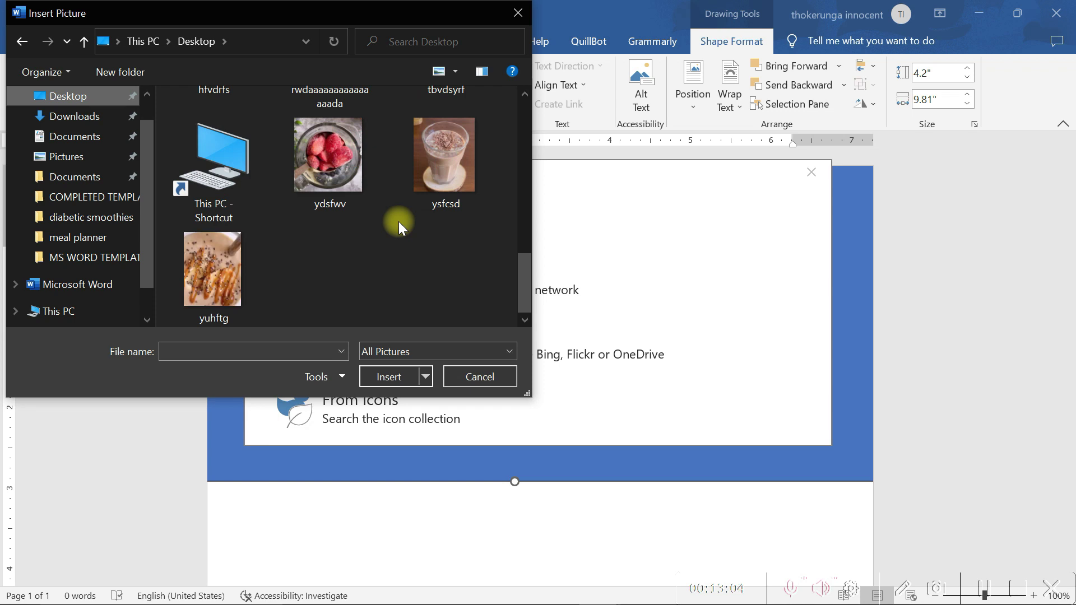
{"action": "scroll", "coordinate": [399, 221], "scroll_direction": "up", "scroll_amount": 4}
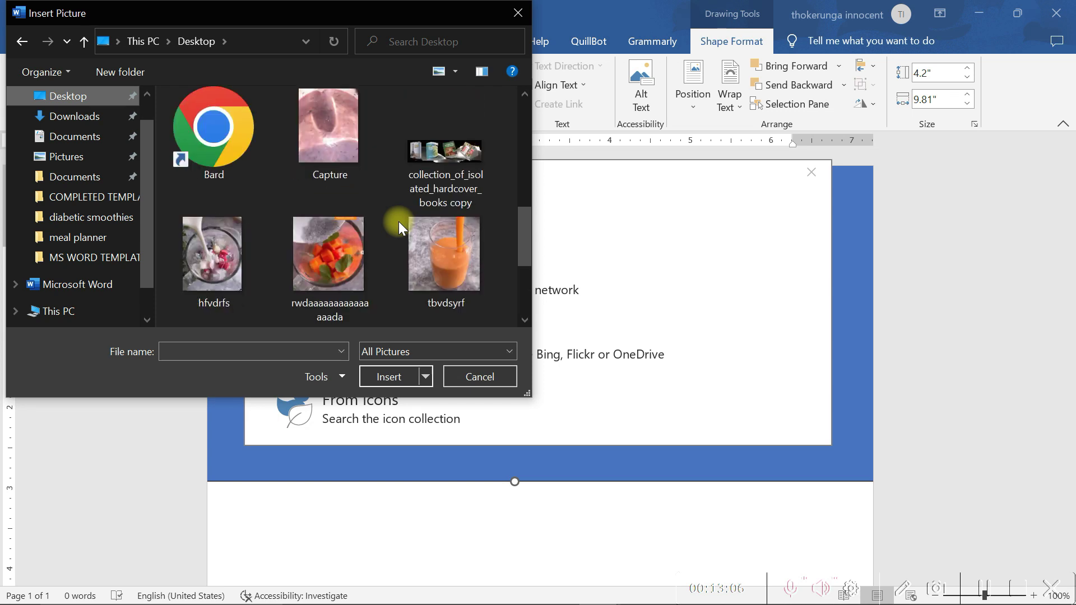
{"action": "scroll", "coordinate": [398, 221], "scroll_direction": "down", "scroll_amount": 5}
{"action": "scroll", "coordinate": [398, 221], "scroll_direction": "up", "scroll_amount": 8}
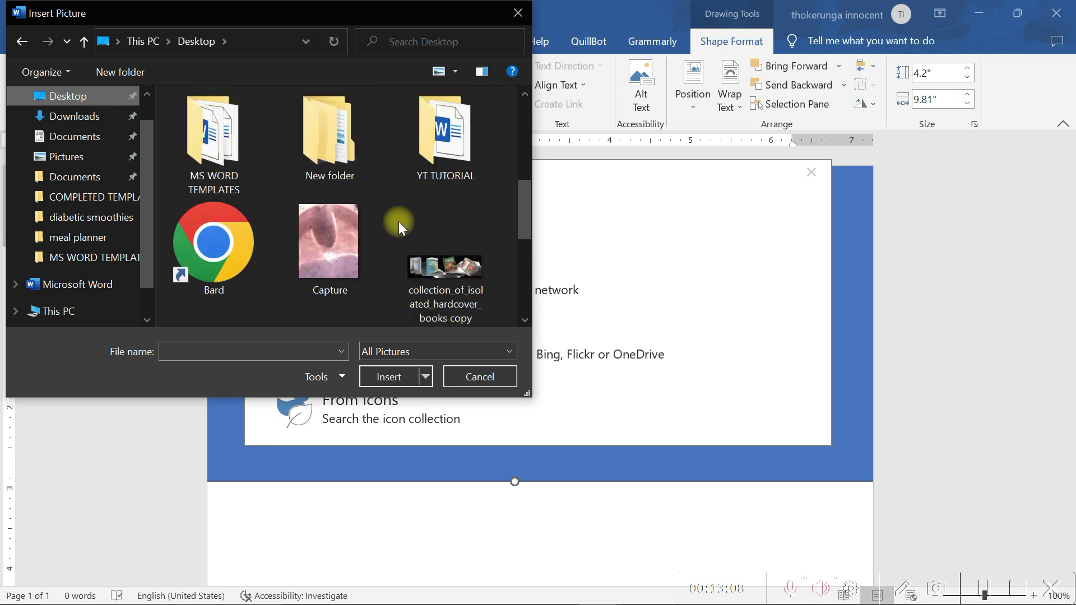
{"action": "scroll", "coordinate": [398, 221], "scroll_direction": "down", "scroll_amount": 2}
{"action": "left_click", "coordinate": [448, 243]}
{"action": "left_click", "coordinate": [392, 376]}
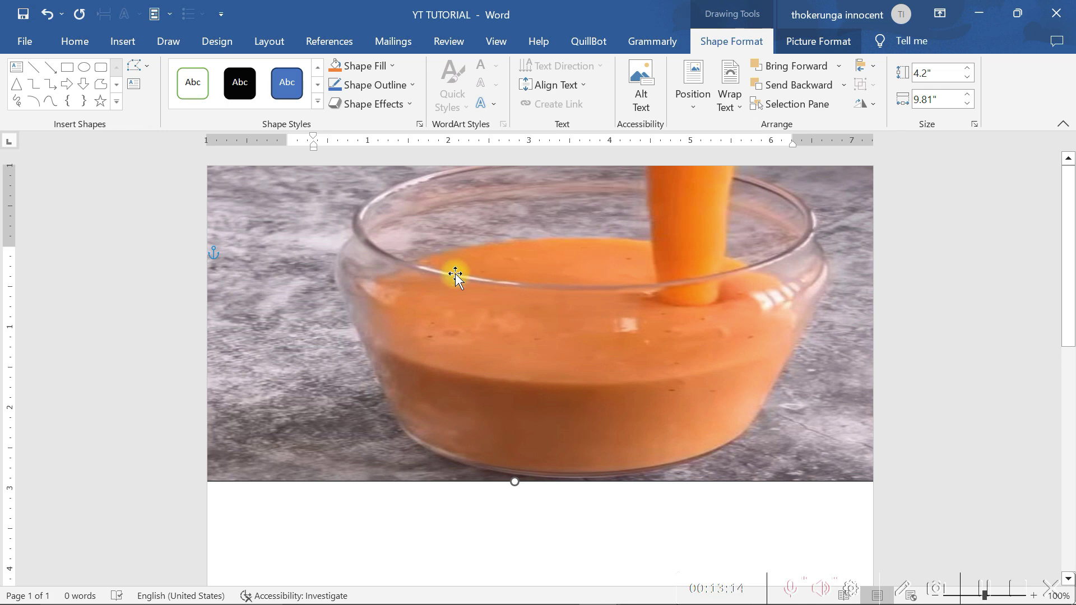
Apply the Fill crop option to the rectangle's picture, and shift the picture upward within the frame.
{"action": "left_click", "coordinate": [814, 44]}
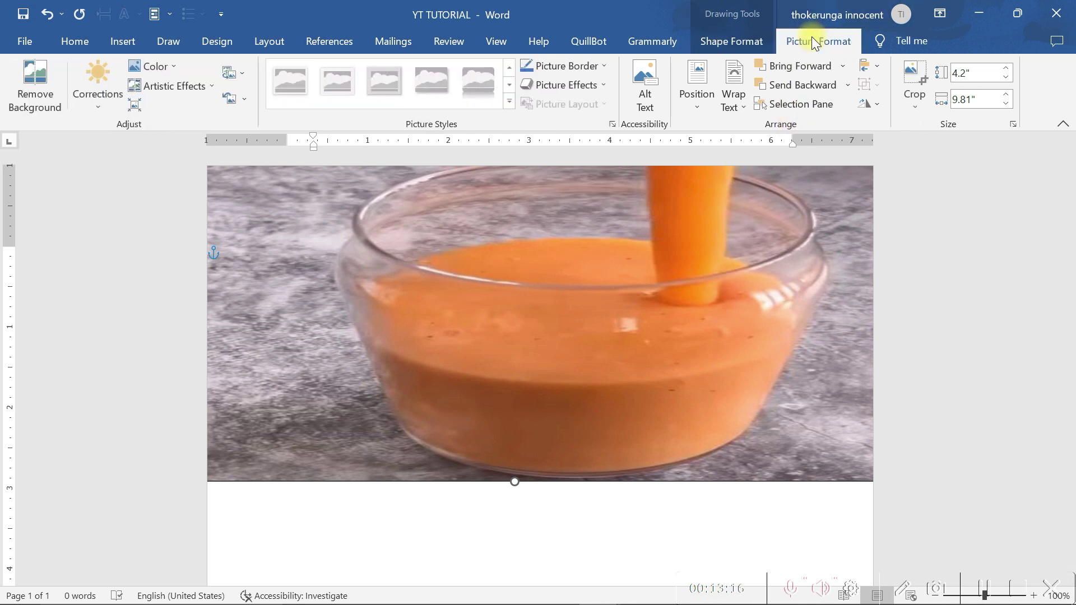
{"action": "left_click", "coordinate": [913, 95]}
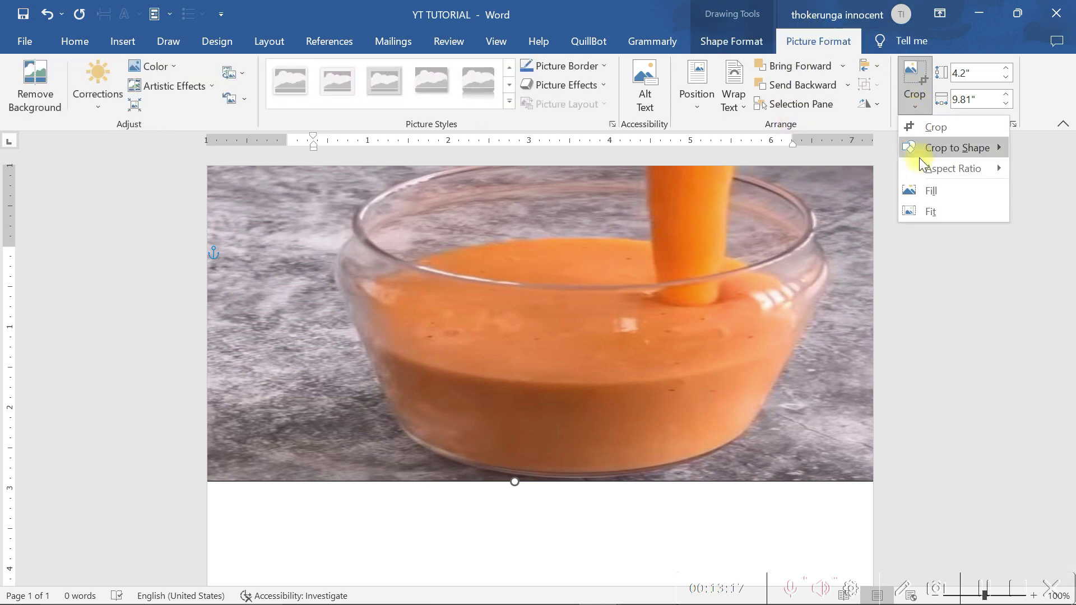
{"action": "left_click", "coordinate": [922, 190]}
{"action": "left_click_drag", "start_coordinate": [575, 332], "coordinate": [601, 187]}
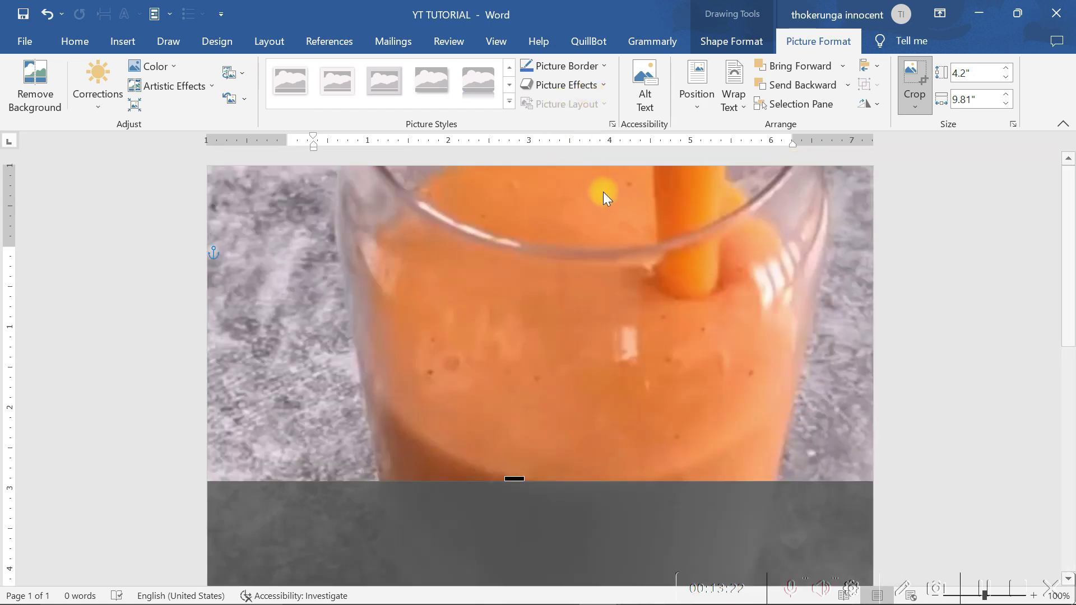
{"action": "left_click", "coordinate": [954, 211]}
{"action": "scroll", "coordinate": [932, 244], "scroll_direction": "down", "scroll_amount": 5}
{"action": "scroll", "coordinate": [932, 244], "scroll_direction": "up", "scroll_amount": 5}
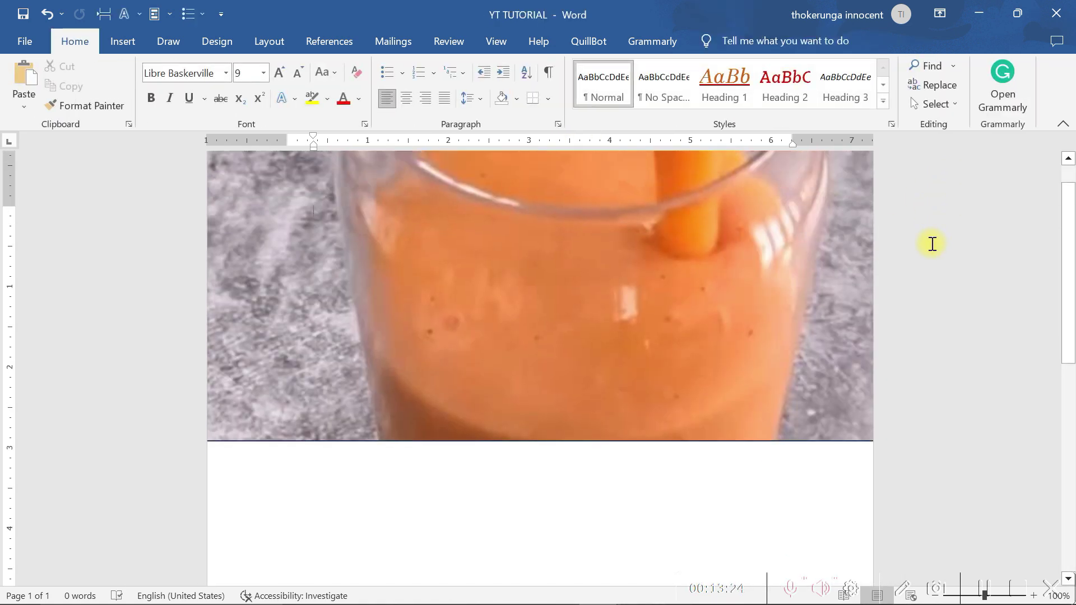
{"action": "scroll", "coordinate": [932, 244], "scroll_direction": "down", "scroll_amount": 4}
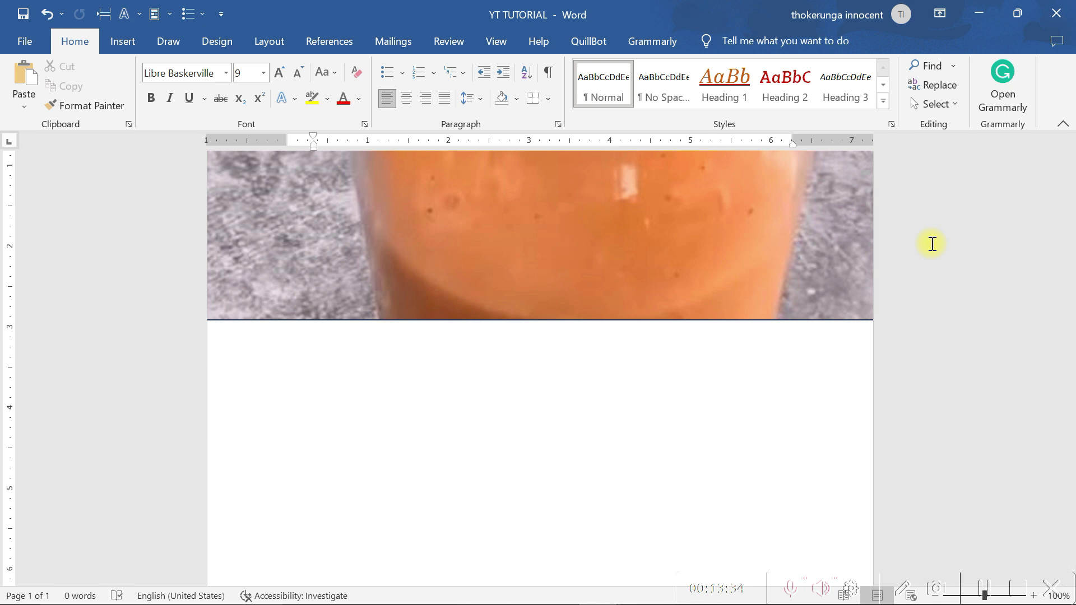
{"action": "scroll", "coordinate": [932, 244], "scroll_direction": "up", "scroll_amount": 4}
Cut the picture-filled rectangle from the document.
{"action": "left_click", "coordinate": [581, 320]}
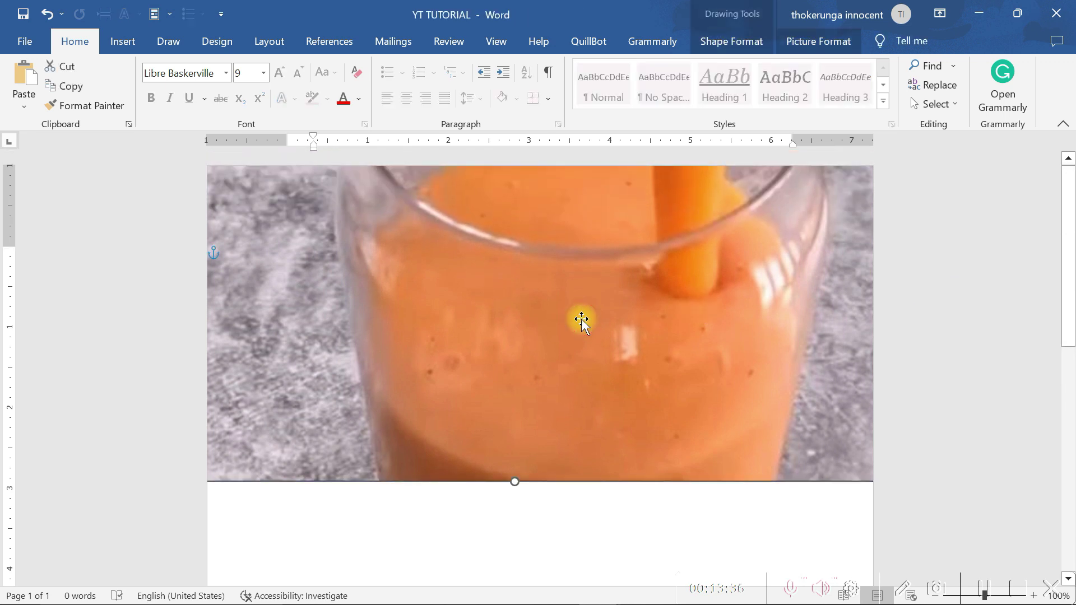
{"action": "right_click", "coordinate": [581, 319]}
{"action": "left_click", "coordinate": [629, 274]}
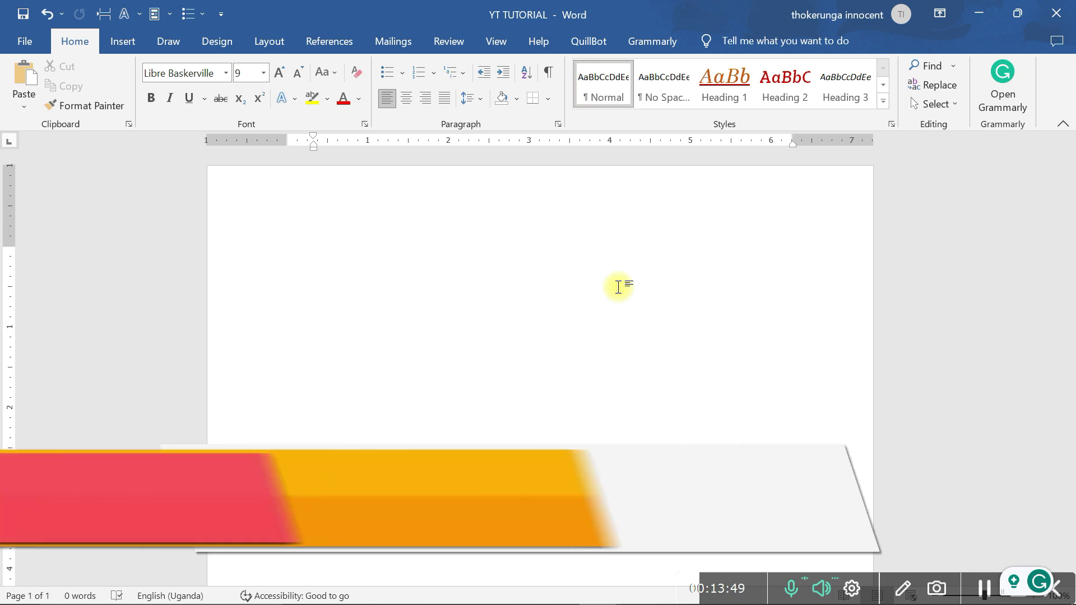
{"action": "left_click", "coordinate": [120, 42]}
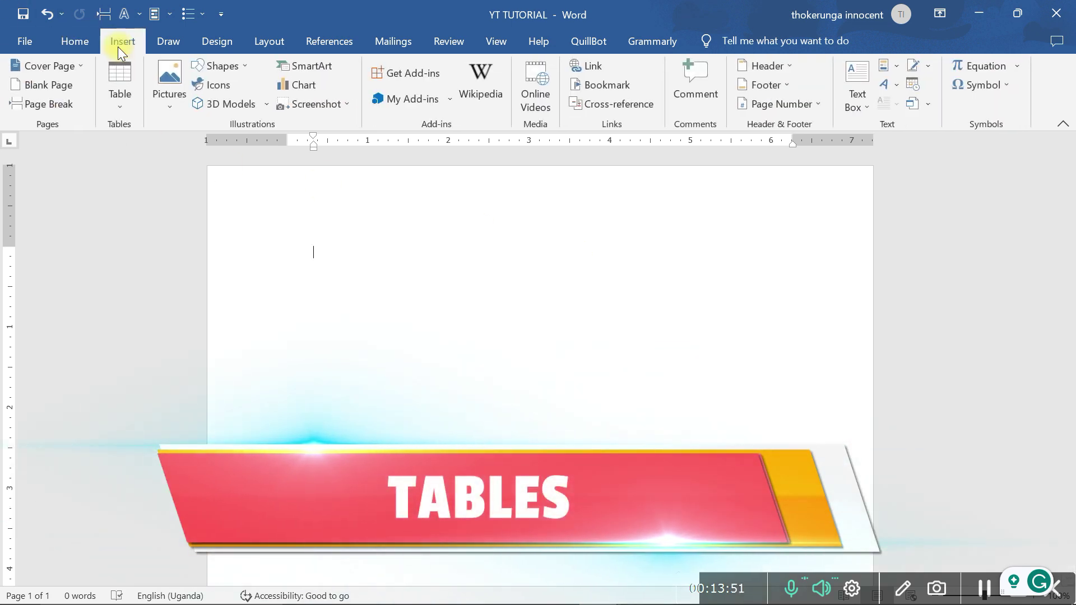
{"action": "left_click", "coordinate": [113, 108]}
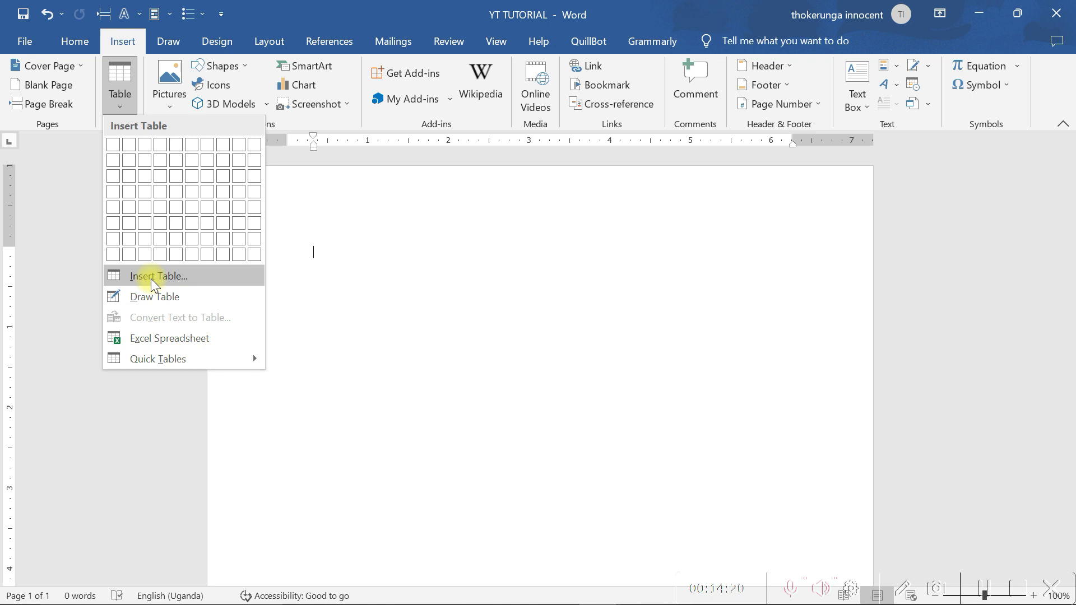
{"action": "left_click", "coordinate": [286, 6]}
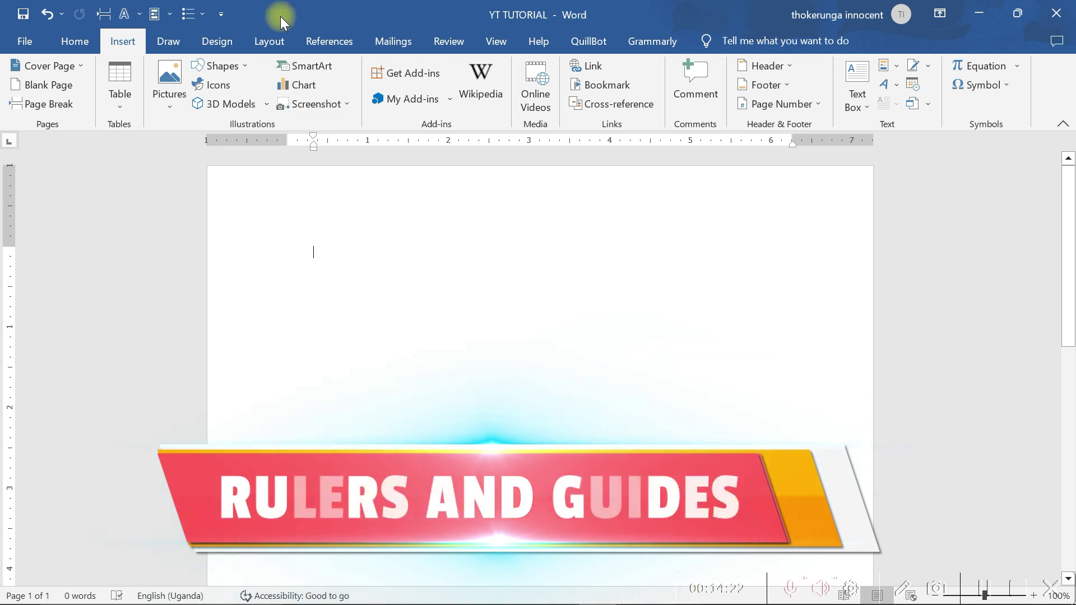